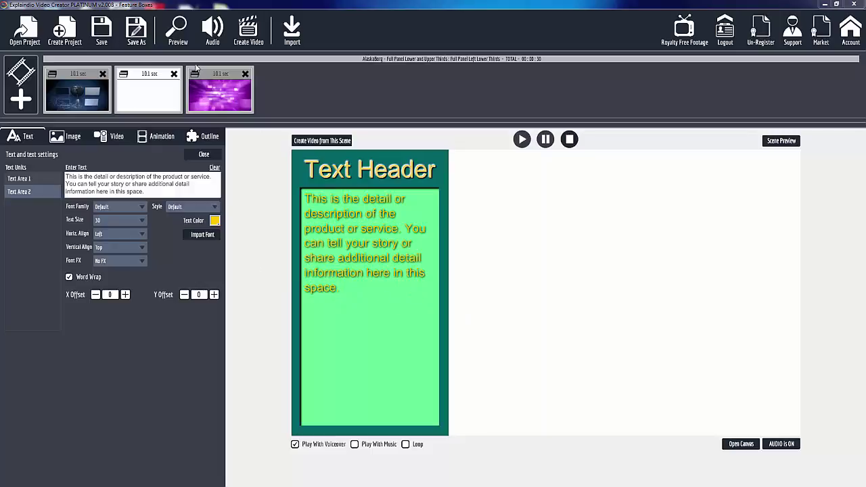
# Step: Preview the scenes, then select the second scene with the green text box
pyautogui.click(216, 79)
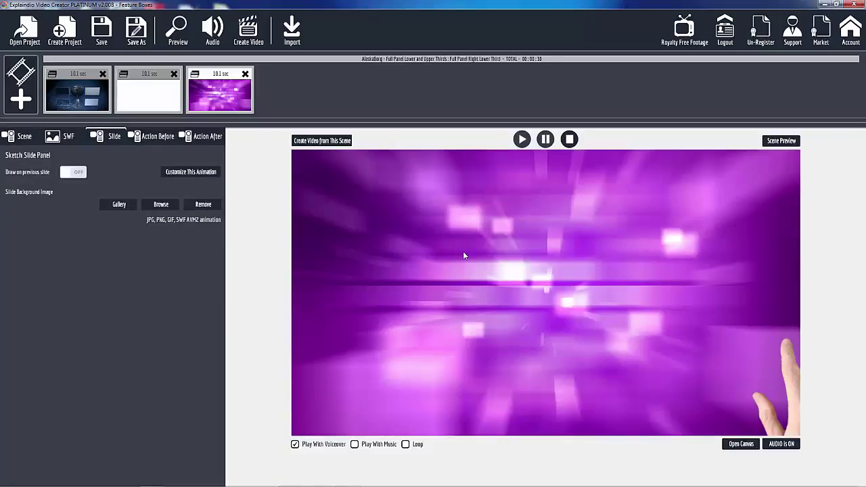
pyautogui.click(83, 77)
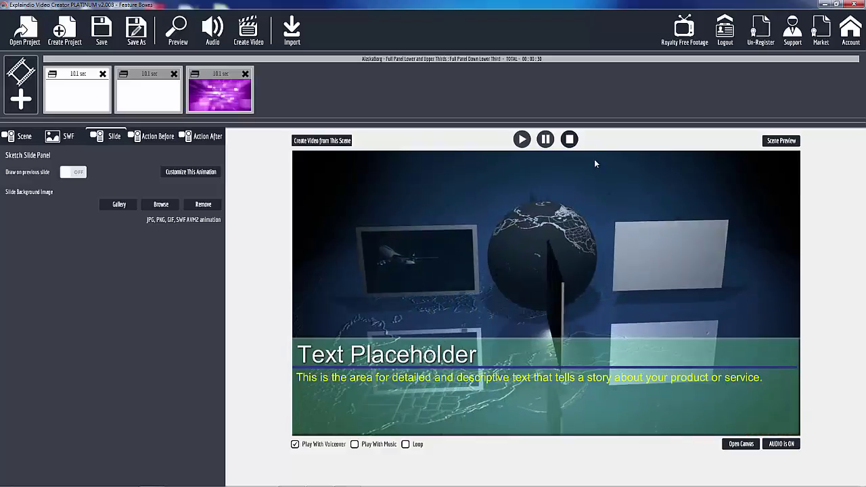
pyautogui.click(547, 140)
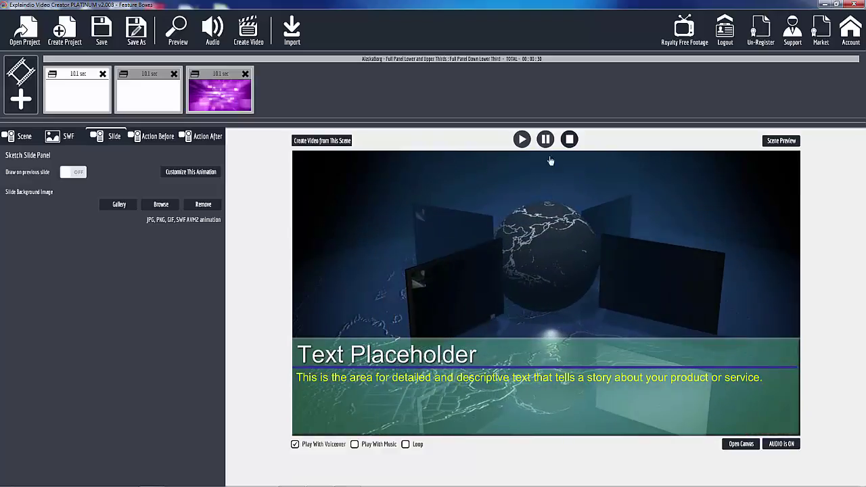
pyautogui.click(157, 78)
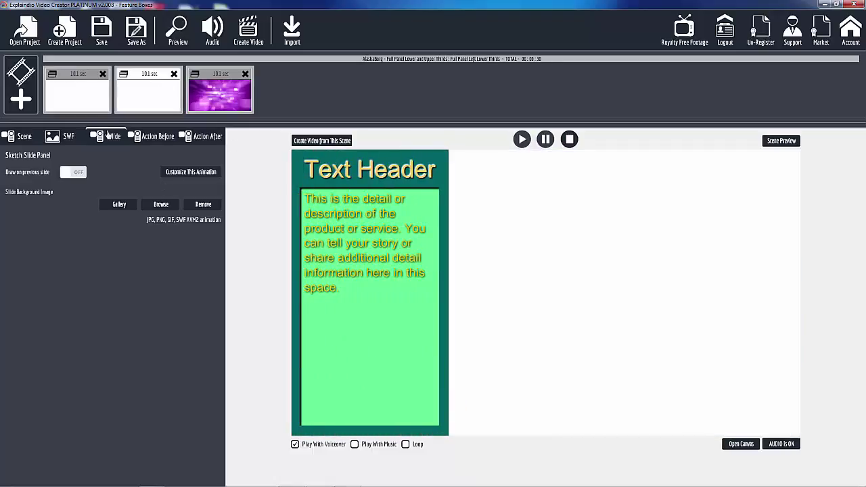
# Step: Set the second scene's background to Abstract Squares.jpg from the Image Backgrounds gallery
pyautogui.click(180, 174)
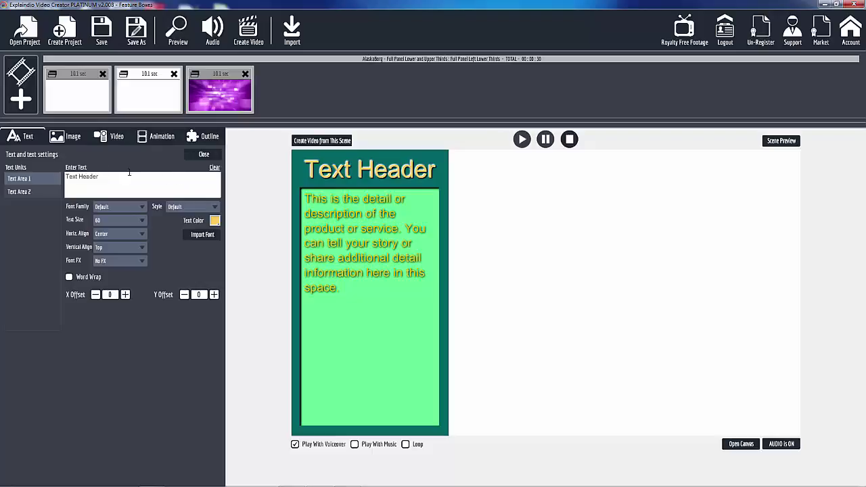
pyautogui.click(72, 138)
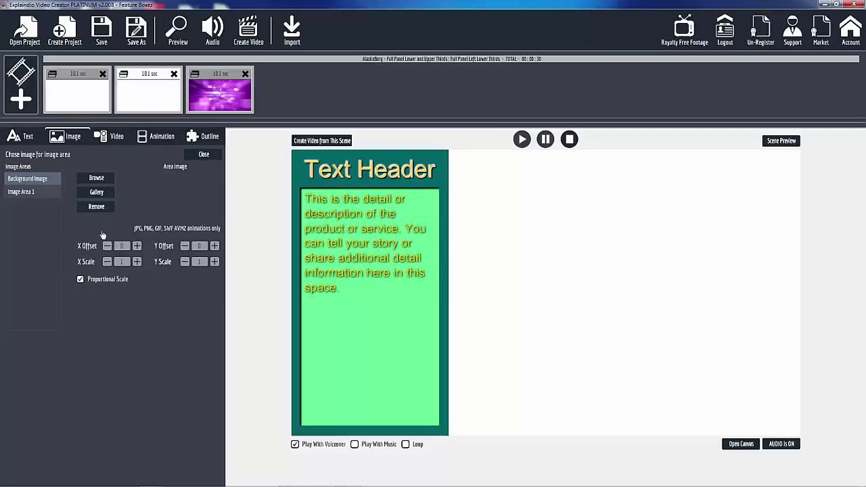
pyautogui.click(97, 192)
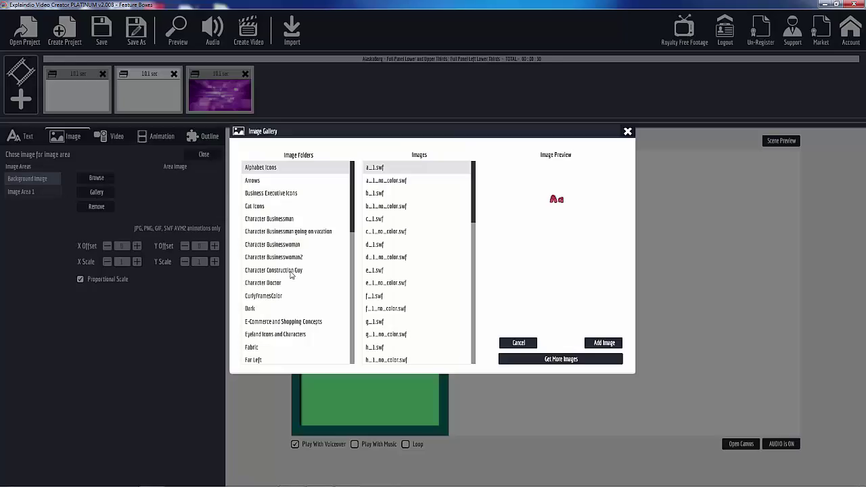
pyautogui.scroll(-5, 293, 331)
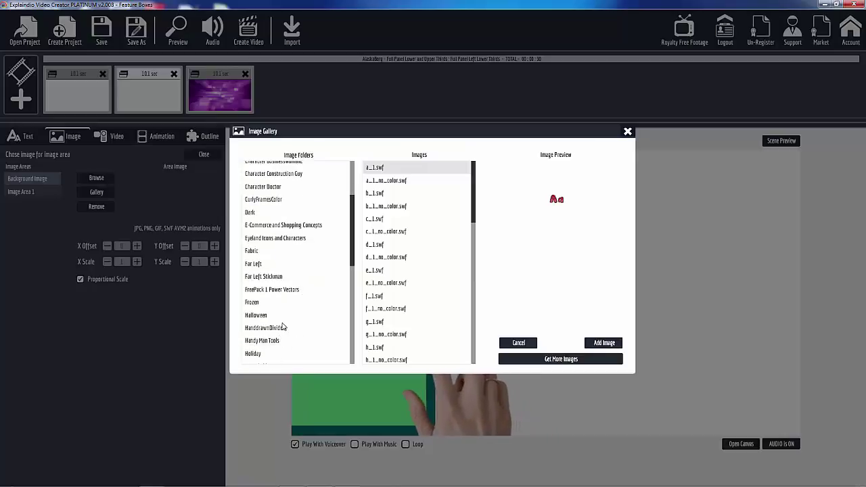
pyautogui.scroll(-3, 293, 329)
pyautogui.click(271, 323)
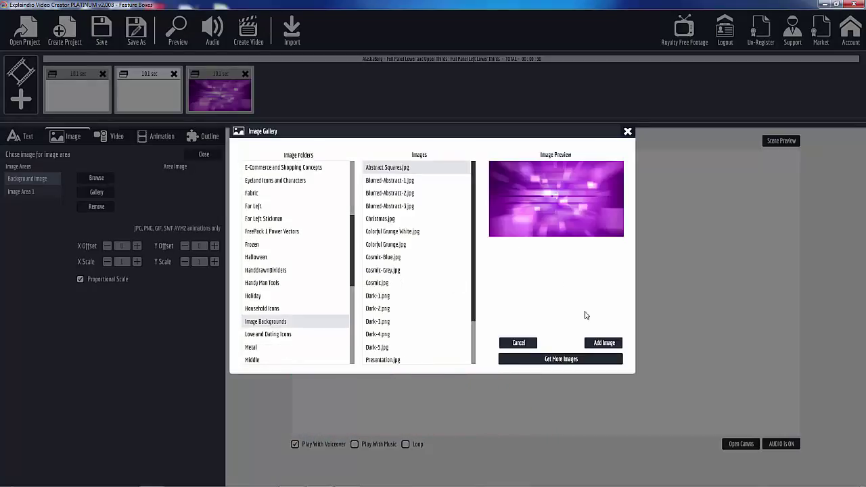
pyautogui.click(604, 343)
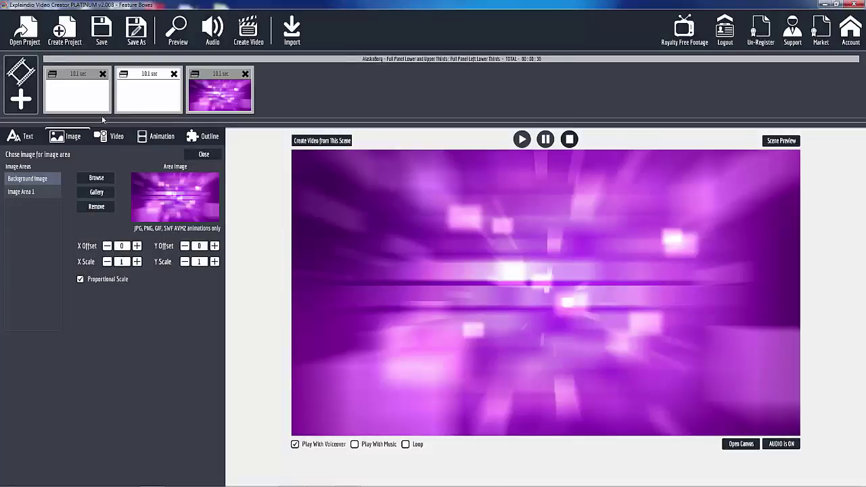
# Step: Show the Outline colour settings for the three outline areas and replay the preview
pyautogui.click(109, 138)
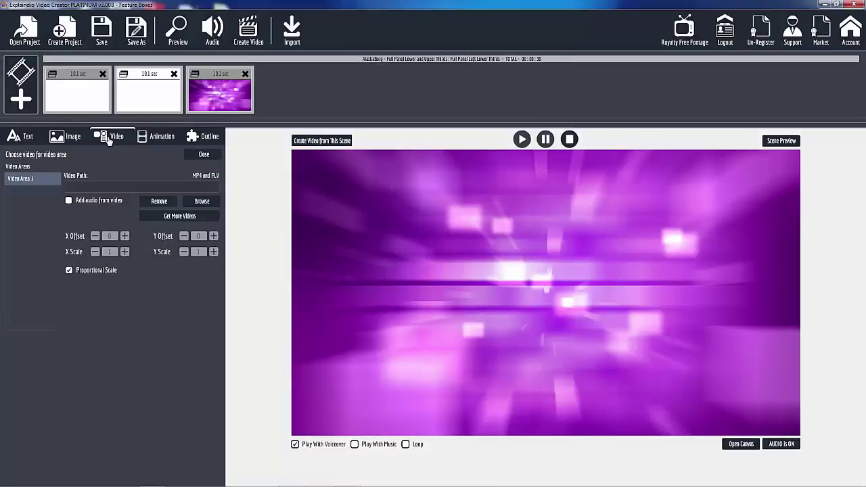
pyautogui.click(209, 138)
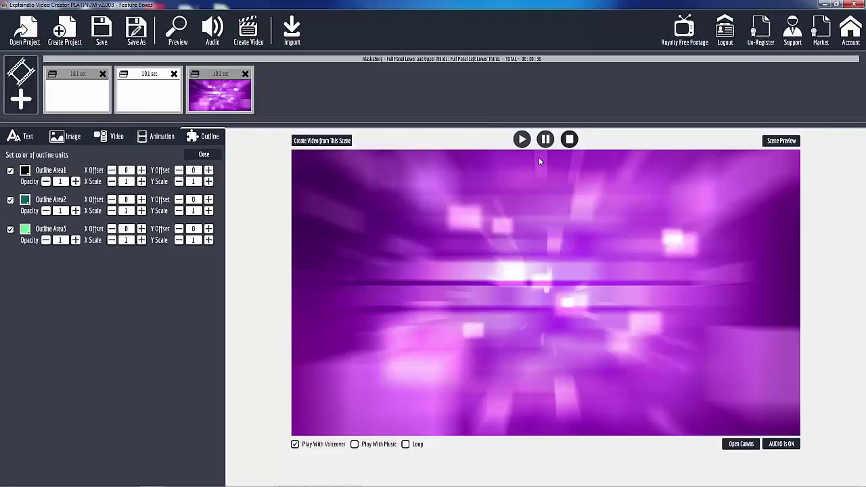
pyautogui.click(569, 140)
pyautogui.click(523, 141)
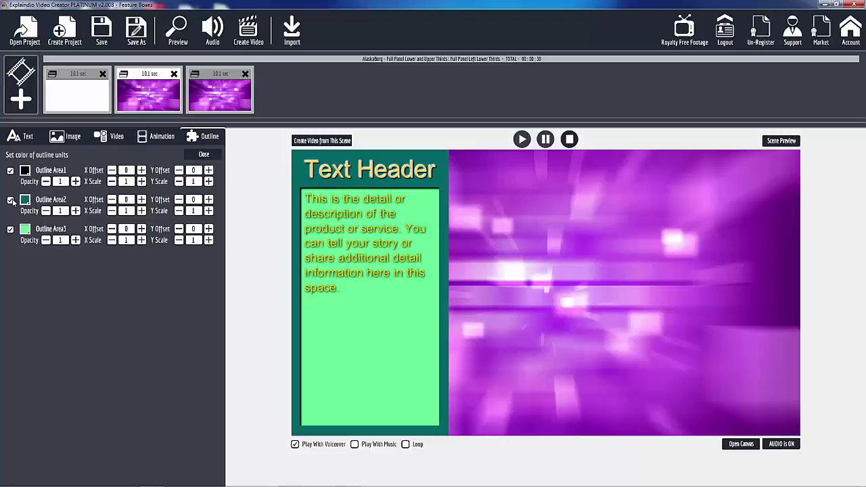
# Step: Toggle Outline Area2, the teal outer panel, off and on to compare
pyautogui.click(10, 201)
pyautogui.click(10, 201)
pyautogui.click(11, 200)
pyautogui.click(11, 200)
pyautogui.click(10, 200)
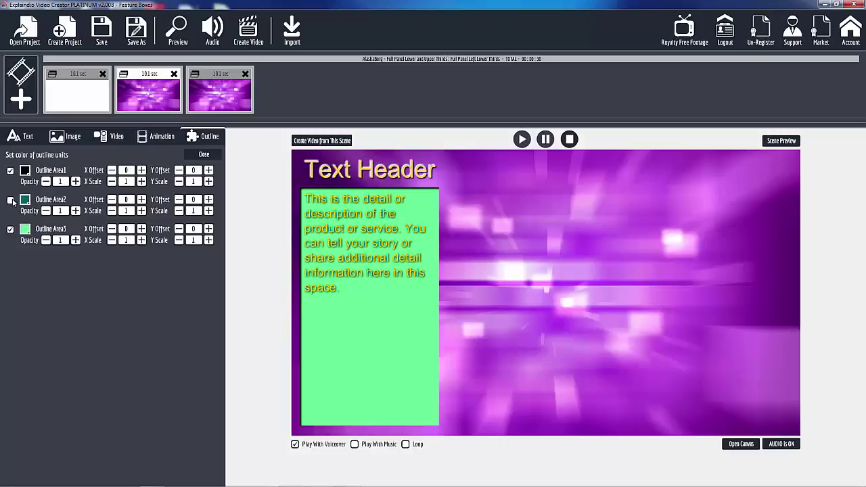
pyautogui.click(10, 200)
# Step: Toggle Outline Area3, the light-green inner box, off and on repeatedly
pyautogui.click(10, 230)
pyautogui.click(11, 230)
pyautogui.click(10, 230)
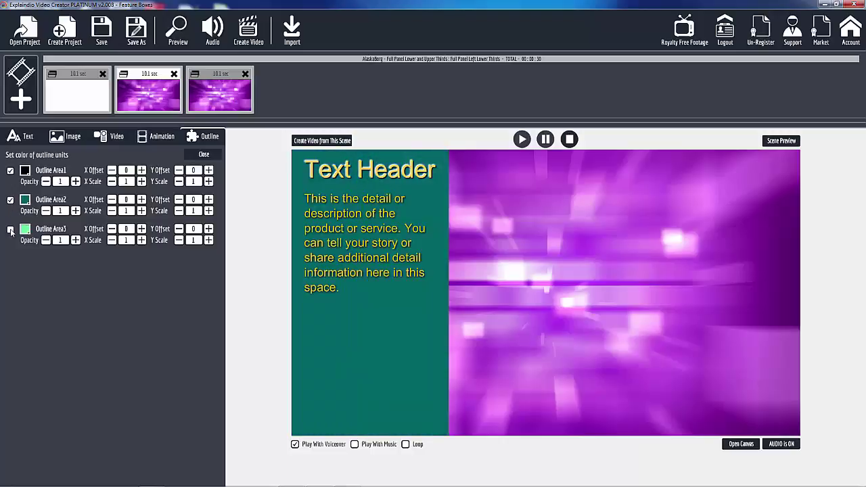
pyautogui.click(10, 230)
pyautogui.click(10, 230)
pyautogui.click(11, 230)
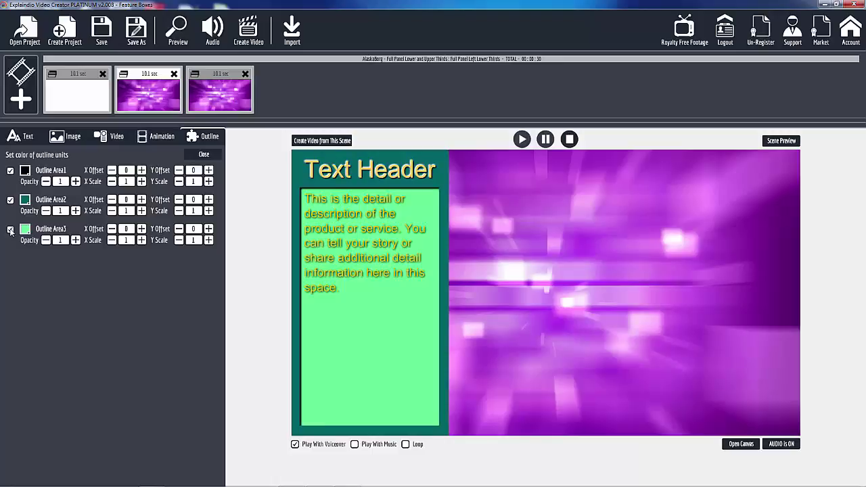
pyautogui.click(10, 230)
pyautogui.click(10, 230)
pyautogui.click(10, 230)
# Step: Switch off the teal outer panel and replay the scene preview
pyautogui.click(11, 200)
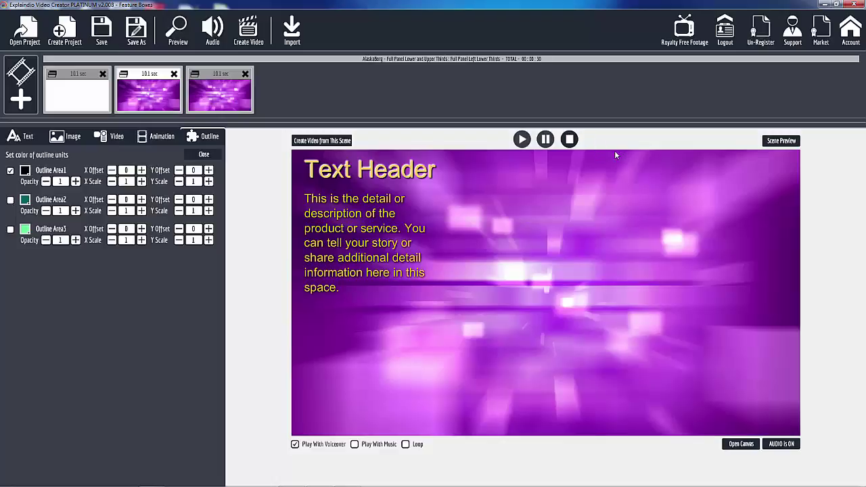
pyautogui.click(569, 139)
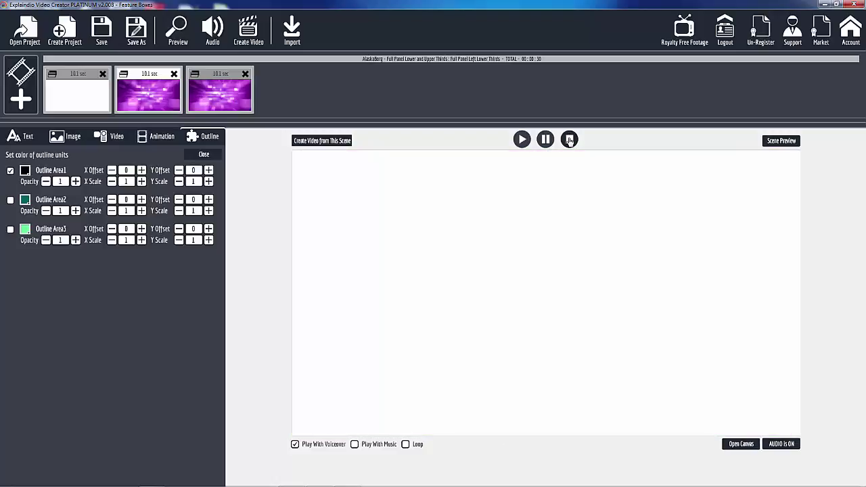
pyautogui.click(522, 139)
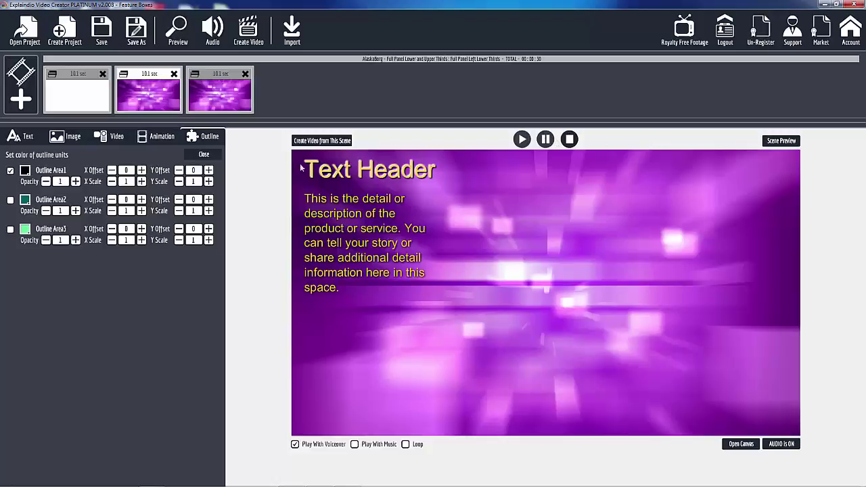
# Step: Re-enable both outline areas and make the outer panel olive green at 0.41 opacity
pyautogui.click(10, 199)
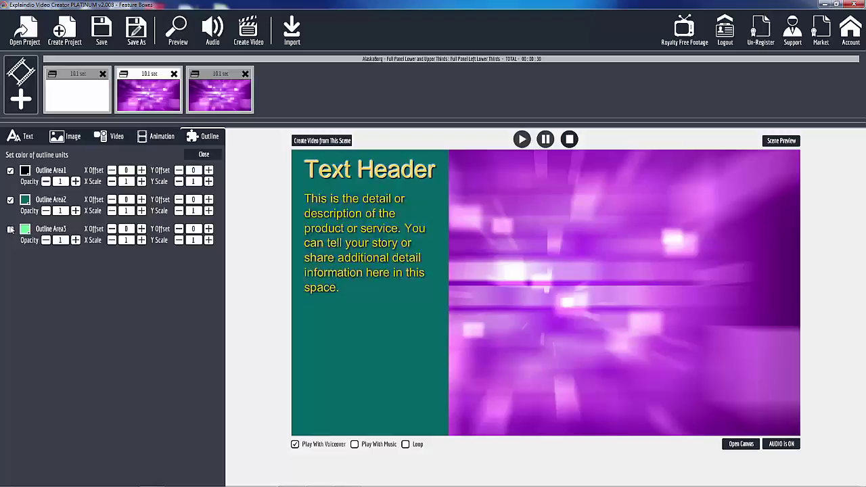
pyautogui.click(10, 229)
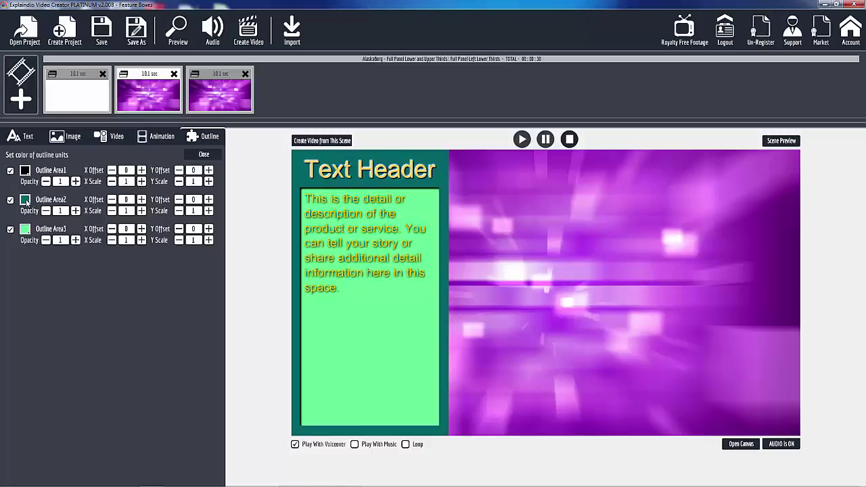
pyautogui.click(25, 200)
pyautogui.click(111, 220)
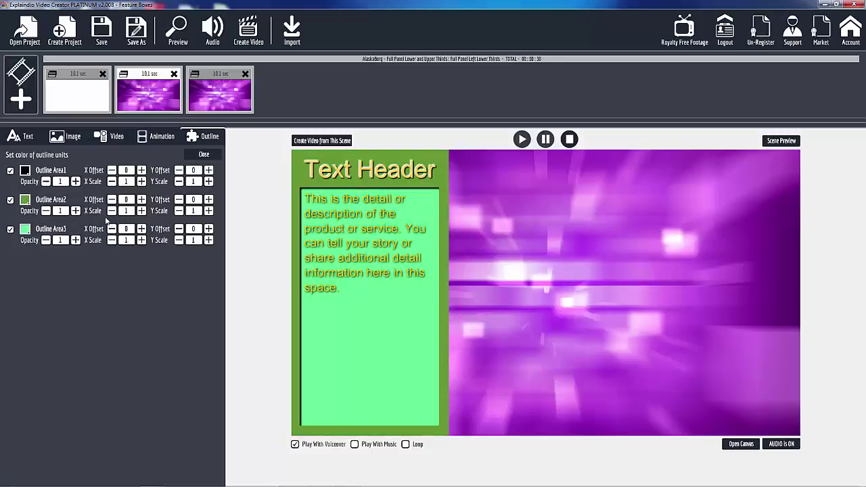
pyautogui.click(45, 211)
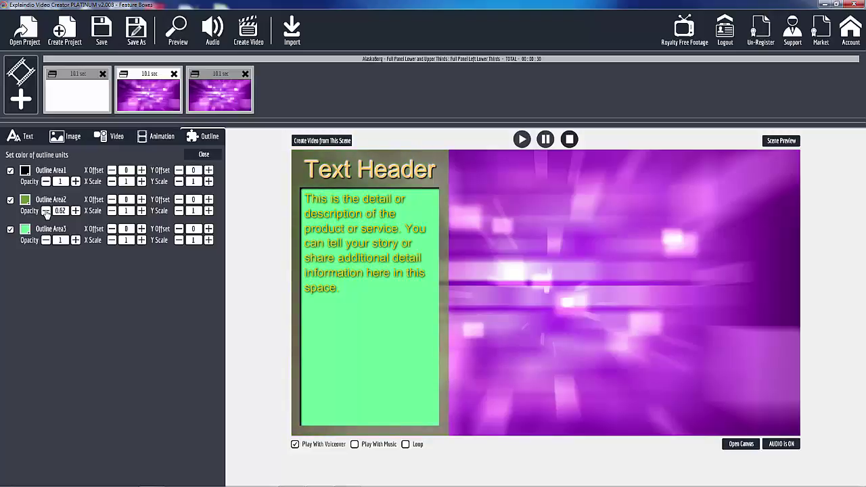
pyautogui.click(46, 211)
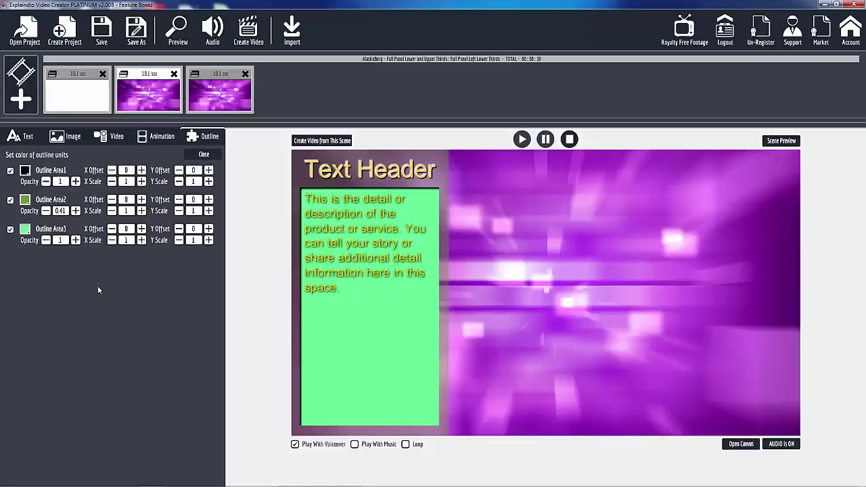
# Step: Recolour the inner text box yellow and lower its opacity to about 0.21
pyautogui.click(25, 231)
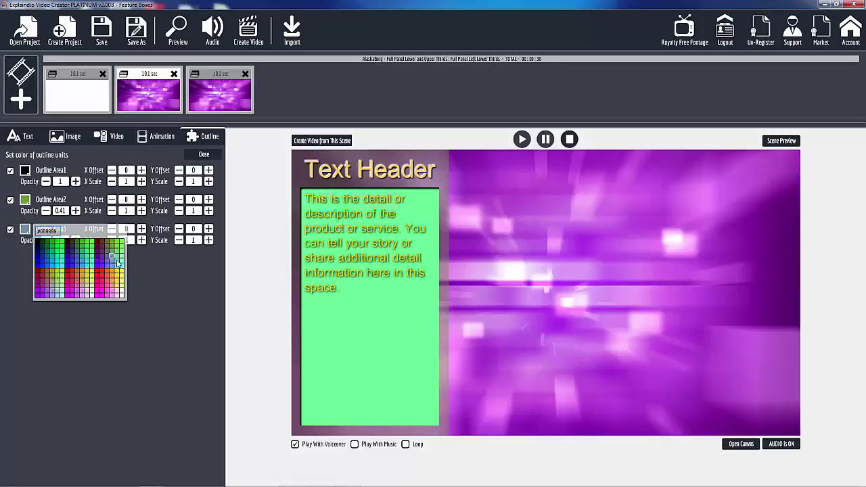
pyautogui.click(116, 274)
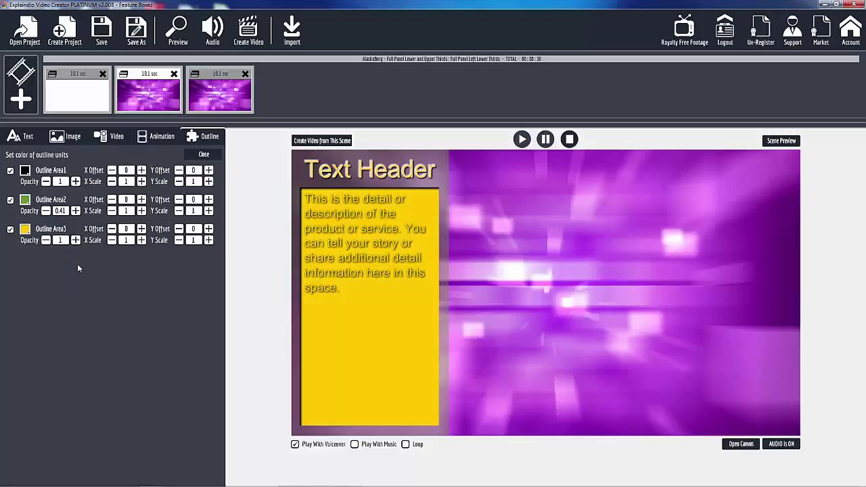
pyautogui.click(45, 240)
pyautogui.click(45, 240)
pyautogui.click(46, 240)
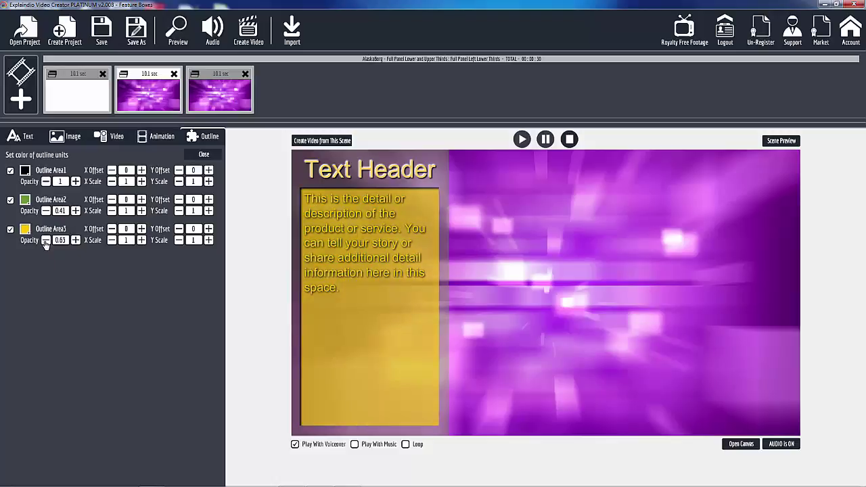
pyautogui.click(45, 240)
pyautogui.click(45, 240)
pyautogui.click(45, 241)
pyautogui.click(46, 241)
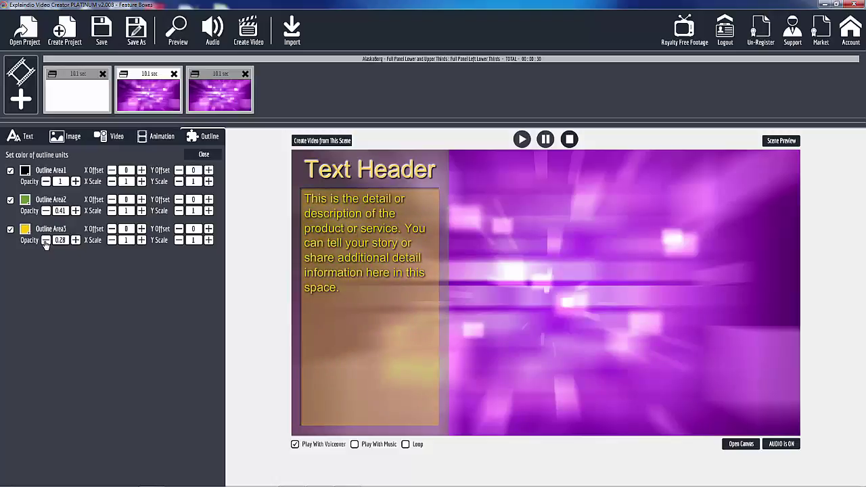
pyautogui.click(46, 240)
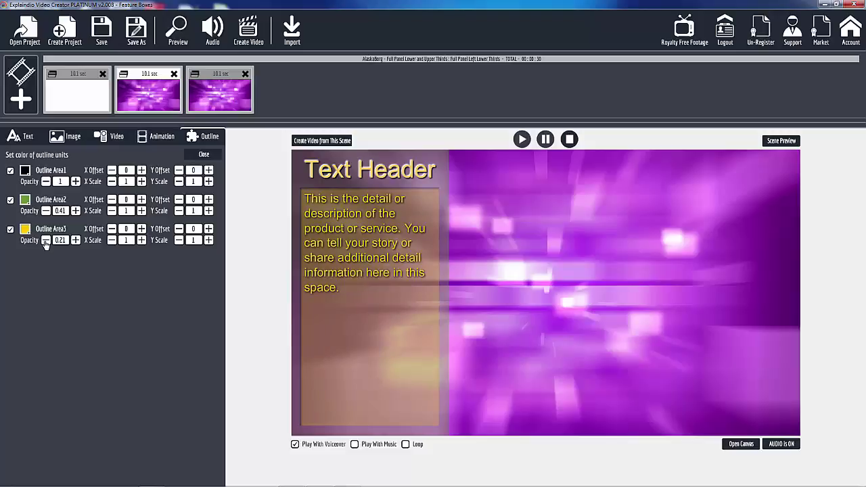
pyautogui.click(46, 240)
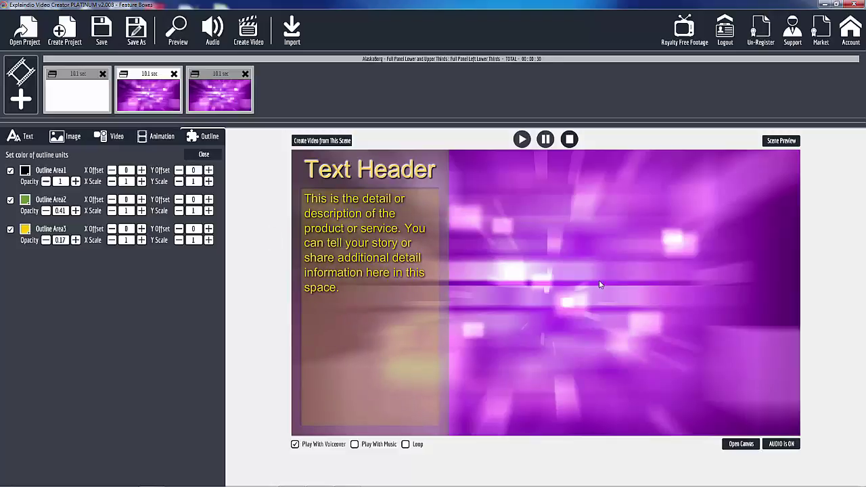
pyautogui.click(38, 139)
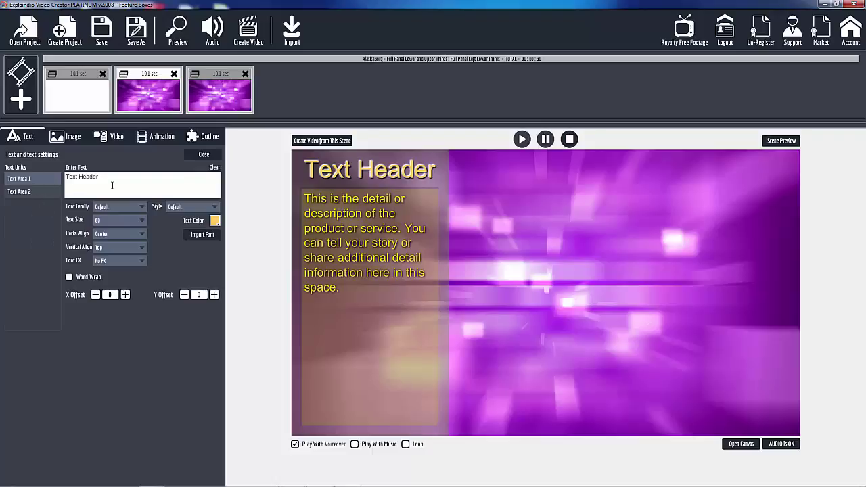
pyautogui.click(39, 192)
pyautogui.click(35, 179)
pyautogui.click(75, 138)
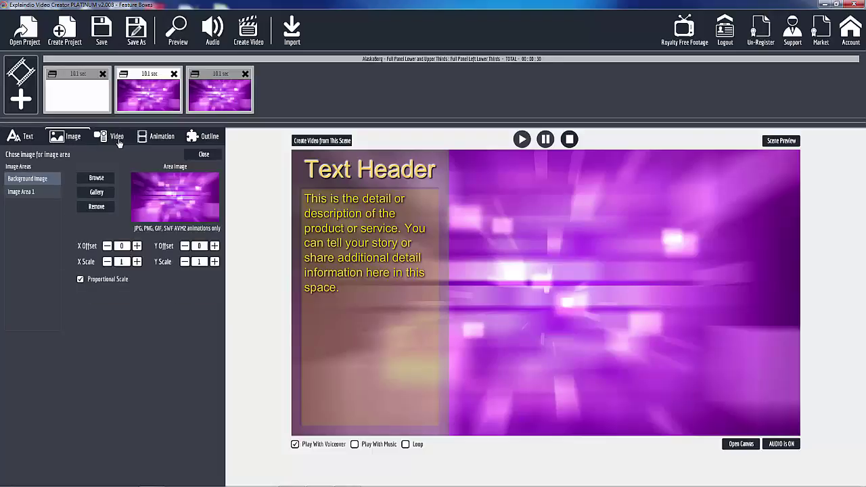
pyautogui.click(120, 140)
pyautogui.click(162, 138)
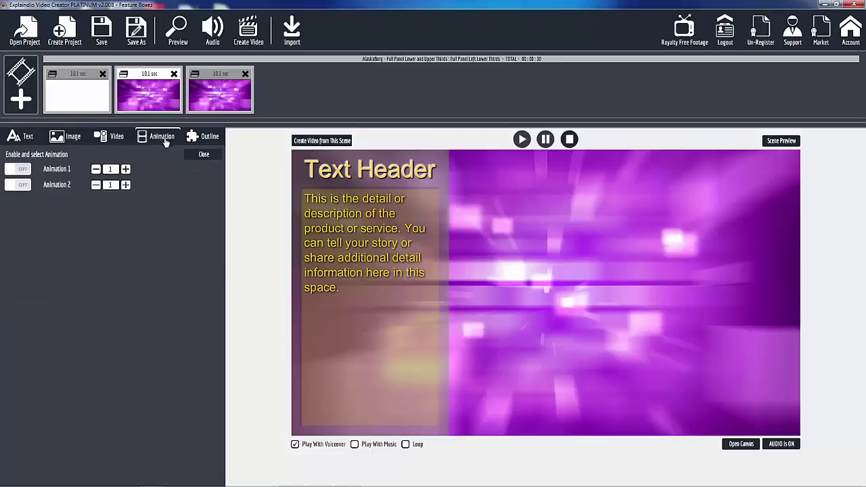
pyautogui.click(206, 138)
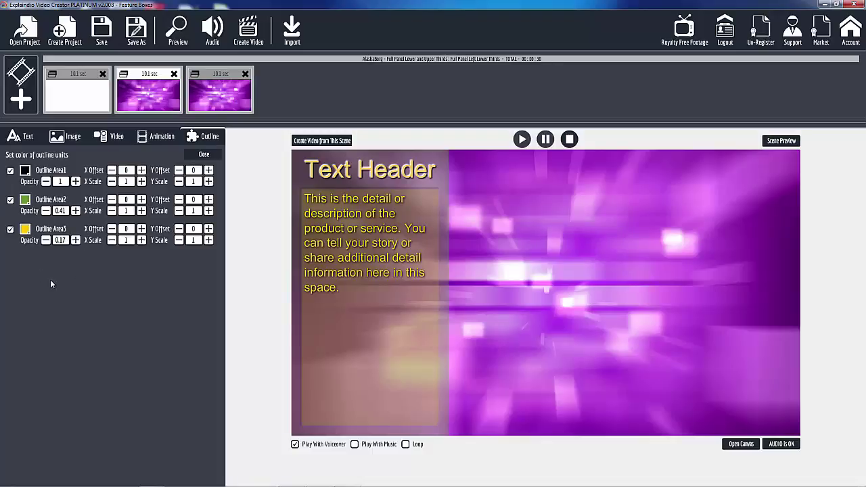
# Step: Bring up the globe scene's outline settings and toggle the green lower-third box
pyautogui.click(63, 74)
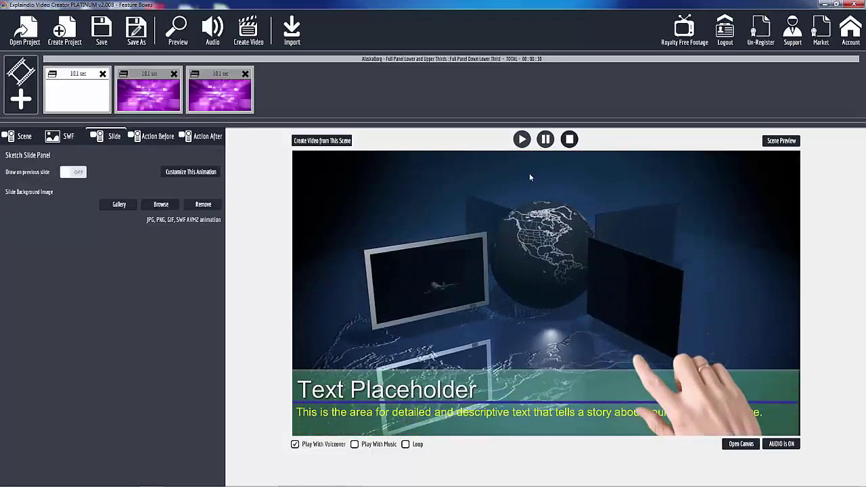
pyautogui.click(191, 172)
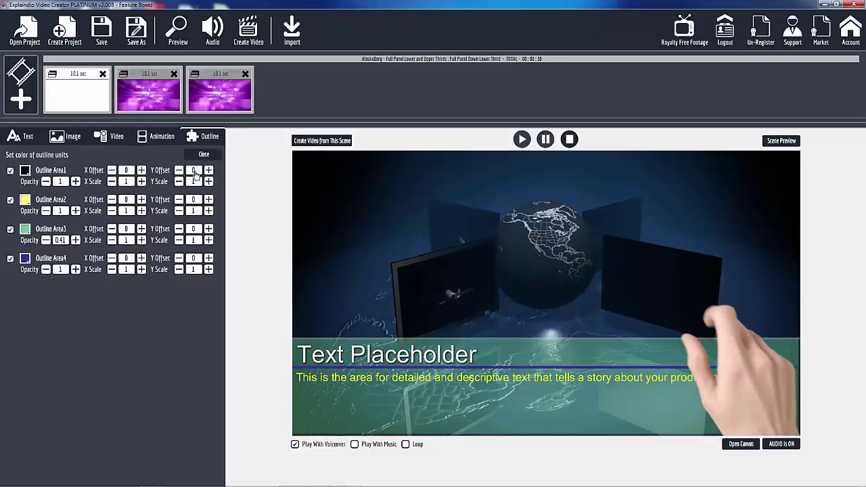
pyautogui.click(10, 229)
pyautogui.click(10, 230)
pyautogui.click(10, 229)
pyautogui.click(10, 229)
# Step: Make the lower-third line red at 0.51 opacity, then select the purple right-third scene
pyautogui.click(26, 259)
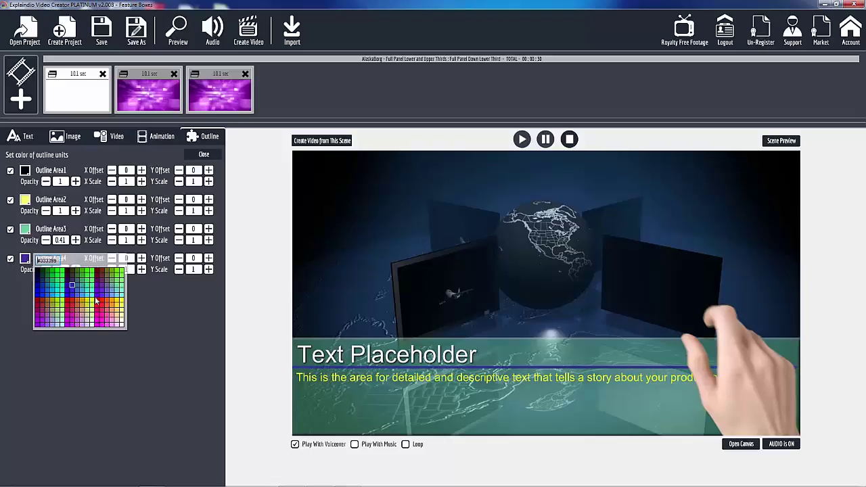
pyautogui.click(97, 299)
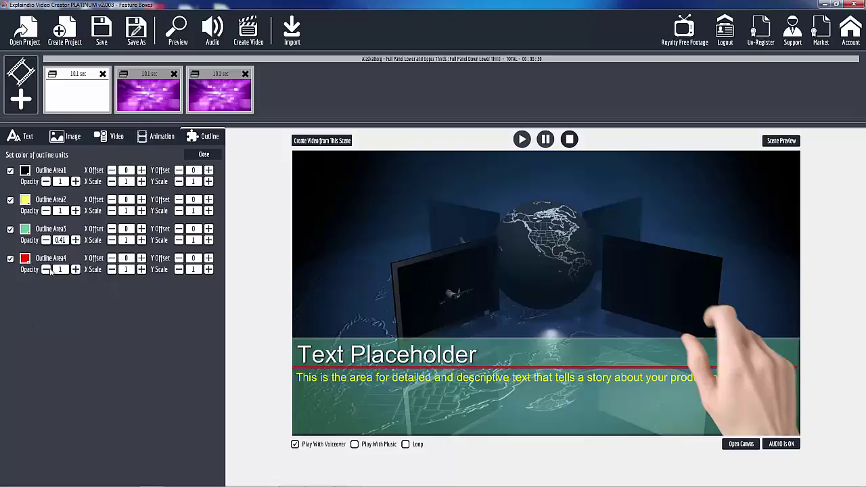
pyautogui.click(10, 230)
pyautogui.click(10, 229)
pyautogui.click(10, 229)
pyautogui.click(10, 230)
pyautogui.click(45, 270)
pyautogui.click(46, 269)
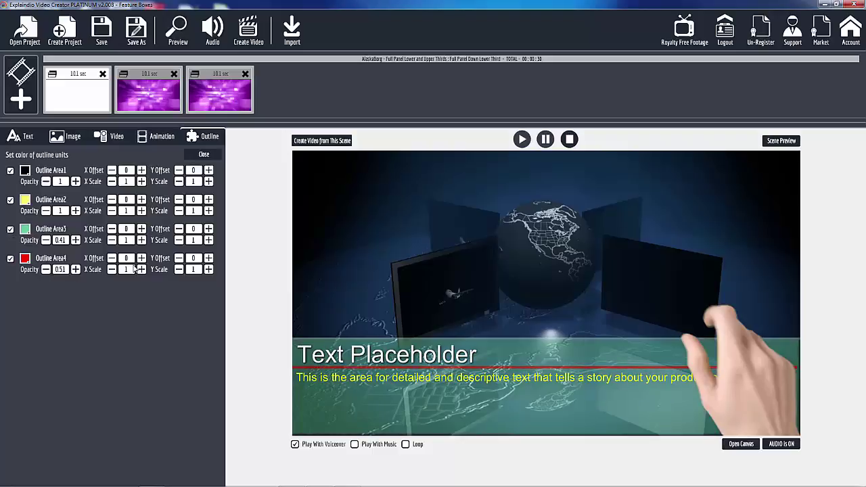
pyautogui.click(225, 76)
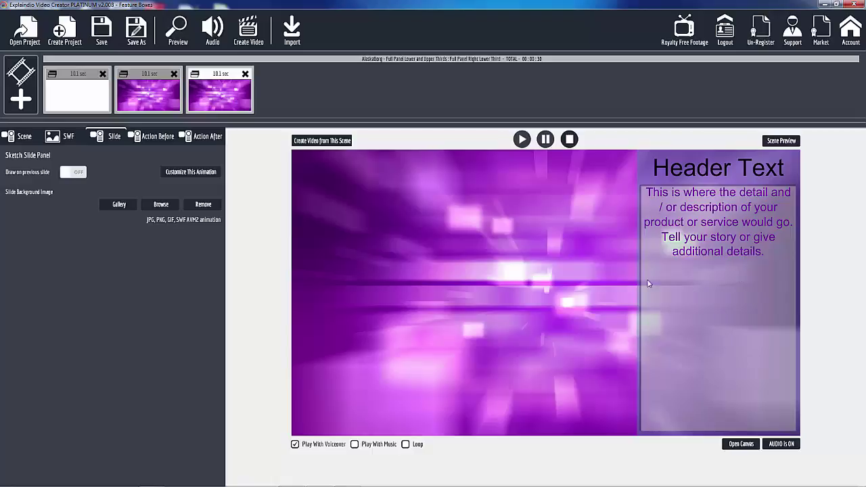
# Step: Set the right panel's Outline Area3 to semi-transparent teal at 0.29 opacity
pyautogui.click(196, 173)
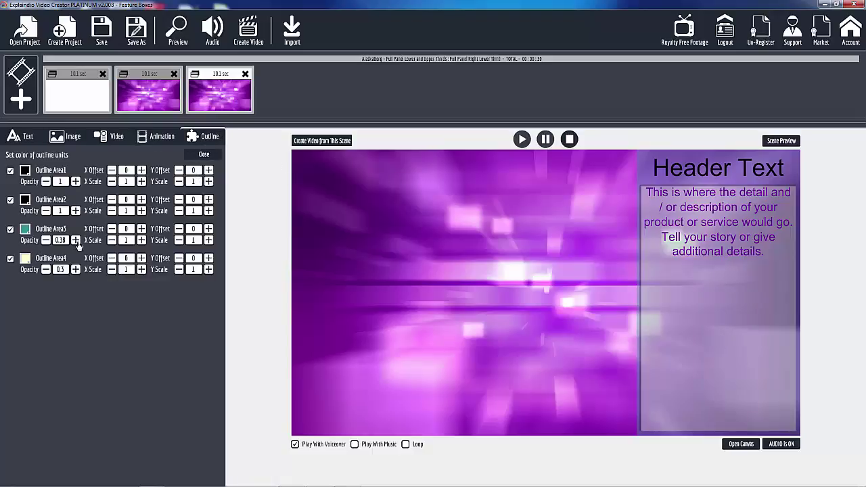
pyautogui.click(76, 240)
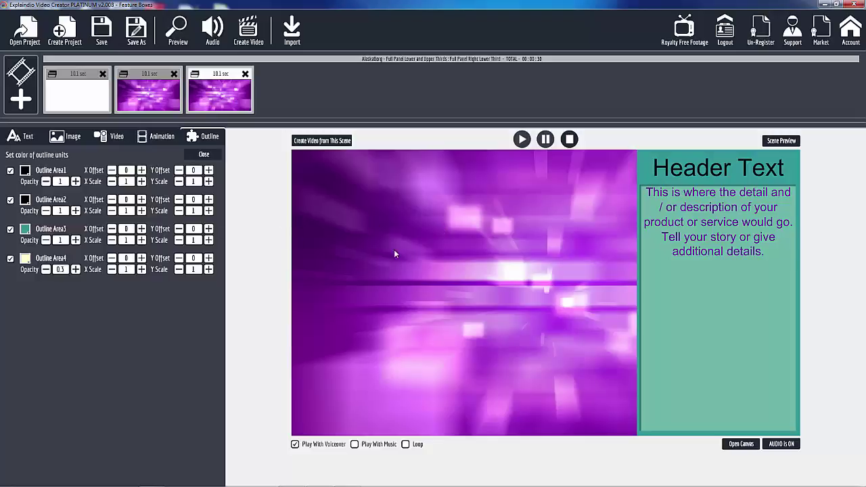
pyautogui.click(45, 240)
pyautogui.click(45, 240)
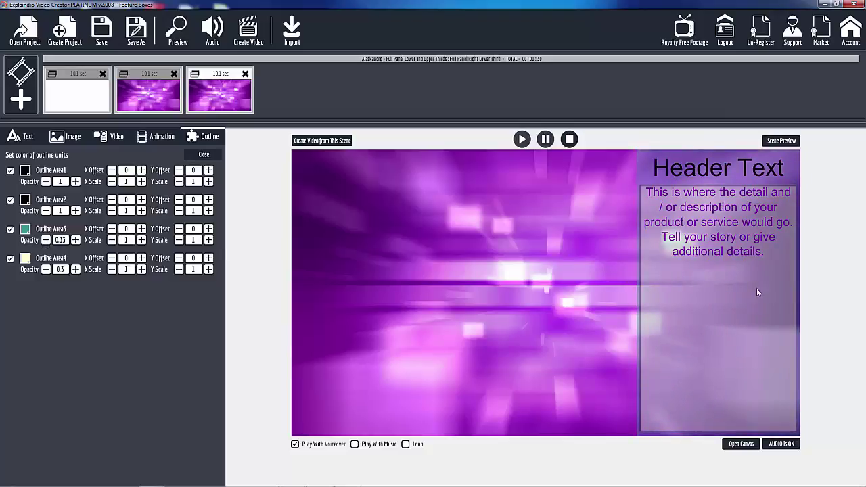
# Step: Make Outline Area4 light blue at 0.55 opacity, then return to the globe scene
pyautogui.click(75, 269)
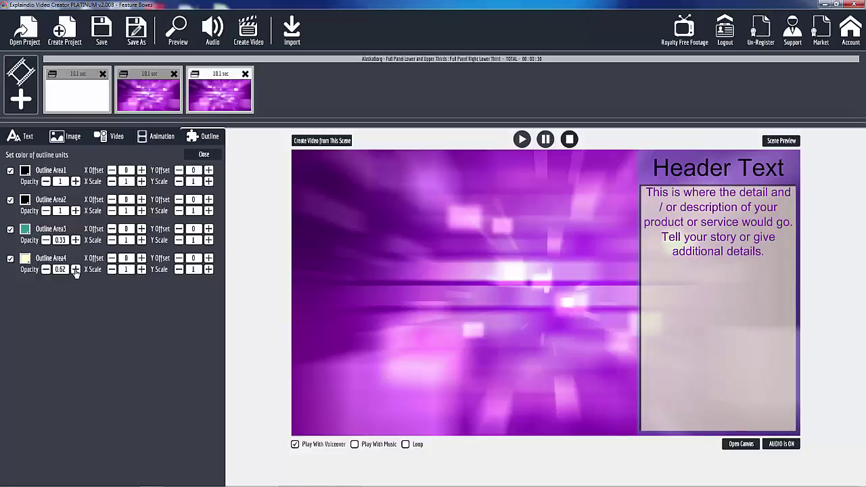
pyautogui.click(75, 269)
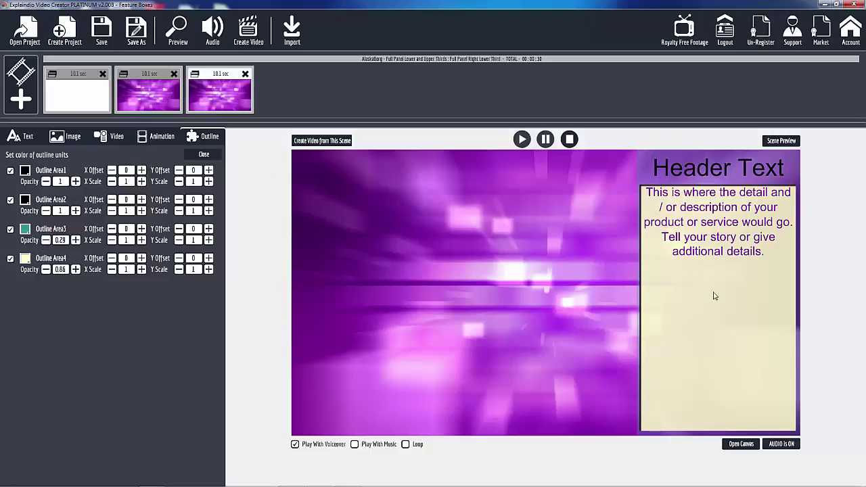
pyautogui.click(45, 270)
pyautogui.click(45, 271)
pyautogui.click(45, 271)
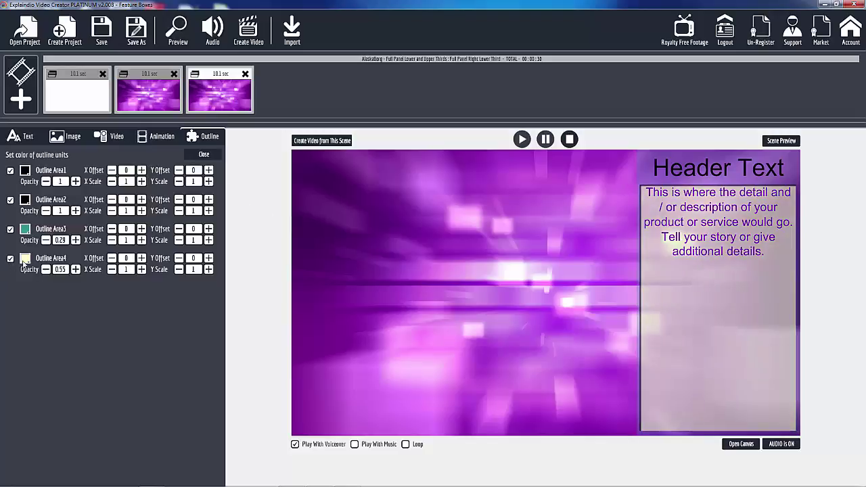
pyautogui.click(25, 259)
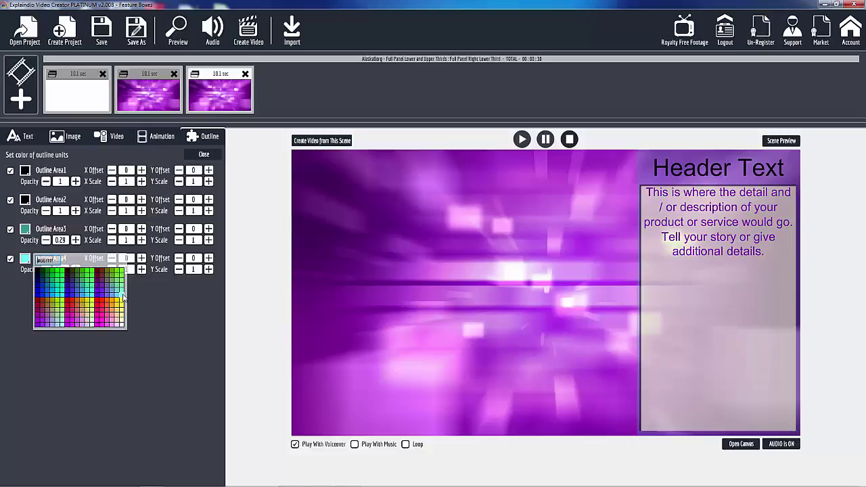
pyautogui.click(123, 298)
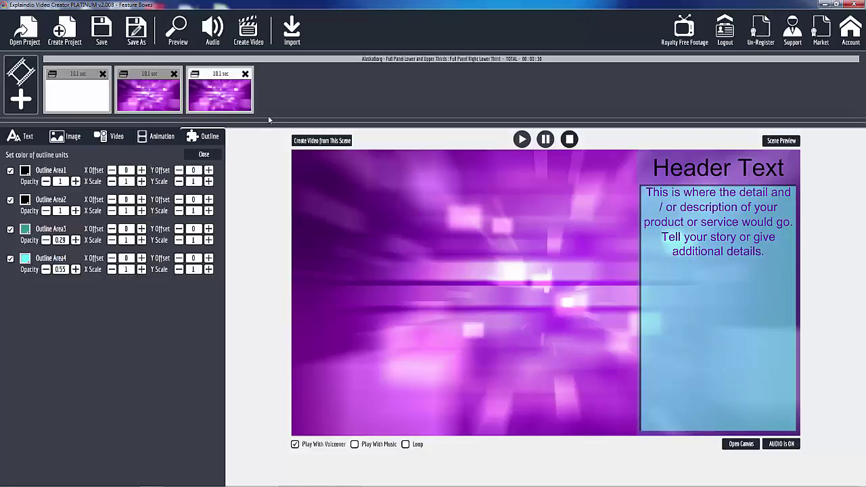
pyautogui.click(73, 81)
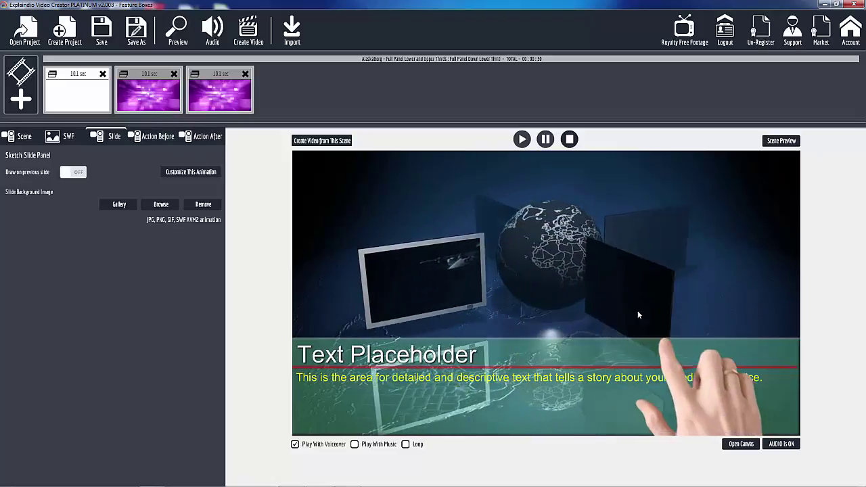
# Step: Create a new blank scene with the house sketch, enlarged and moved up-left
pyautogui.click(18, 102)
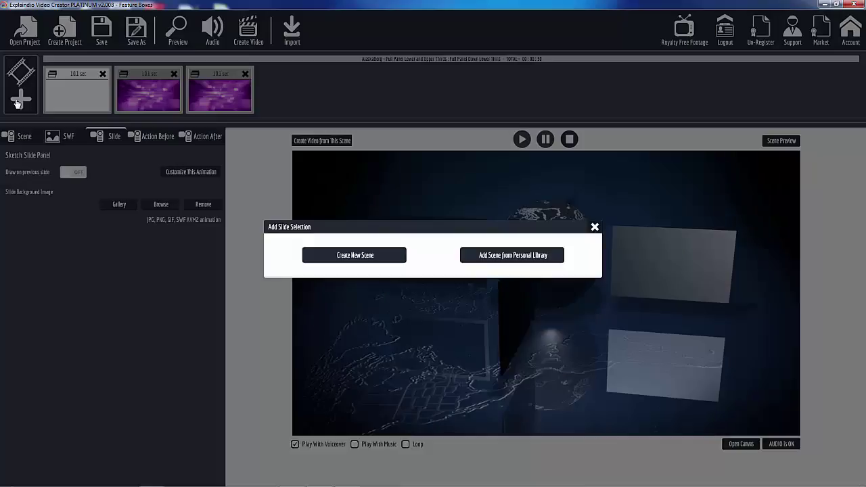
pyautogui.click(383, 257)
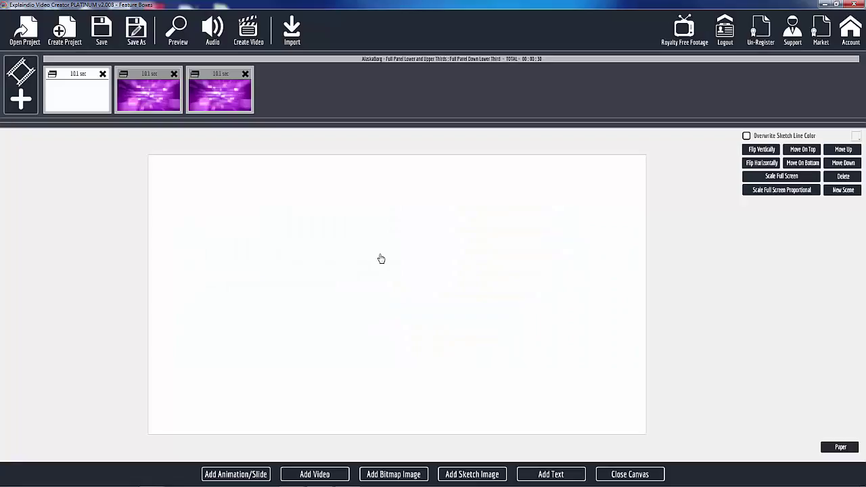
pyautogui.click(479, 475)
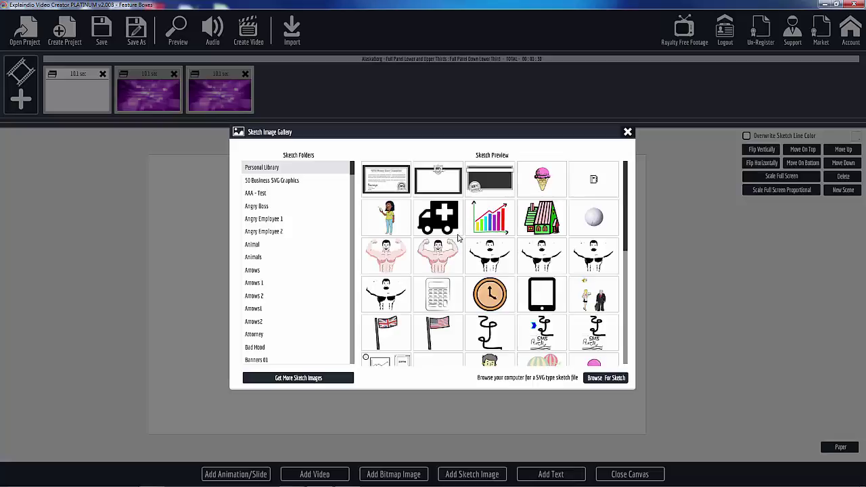
pyautogui.click(542, 217)
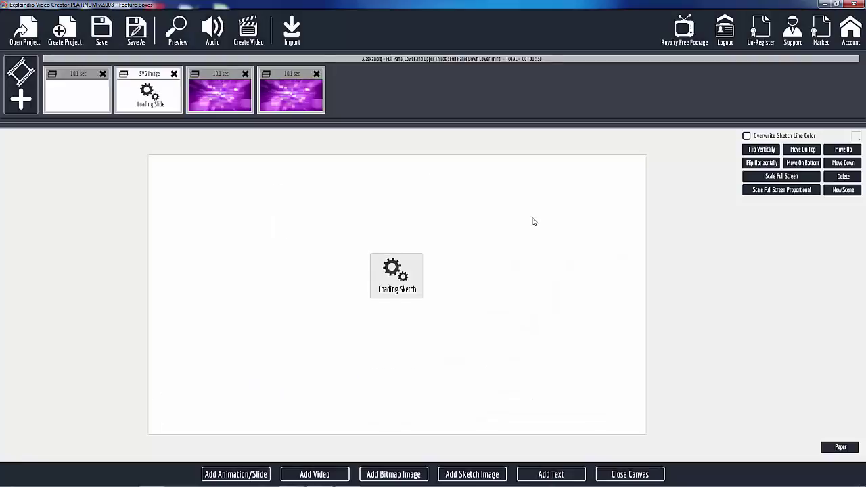
pyautogui.scroll(10, 446, 345)
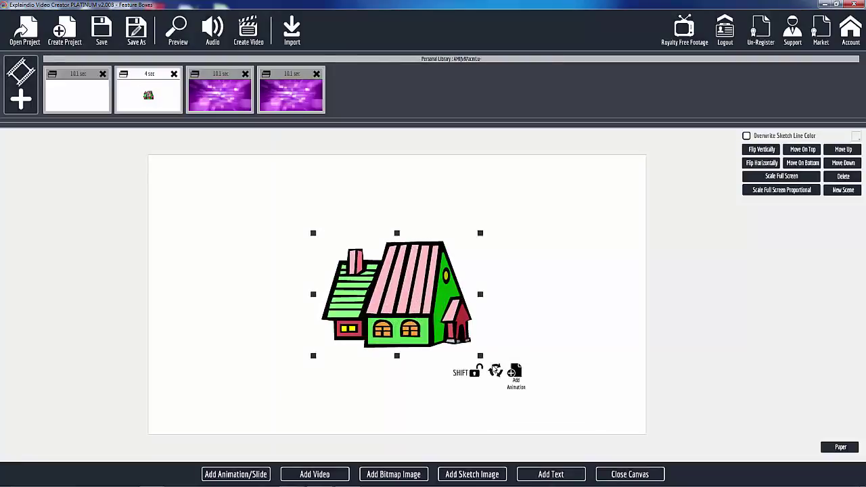
pyautogui.moveTo(443, 323)
pyautogui.mouseDown()
pyautogui.moveTo(365, 311)
pyautogui.moveTo(350, 294)
pyautogui.mouseUp()
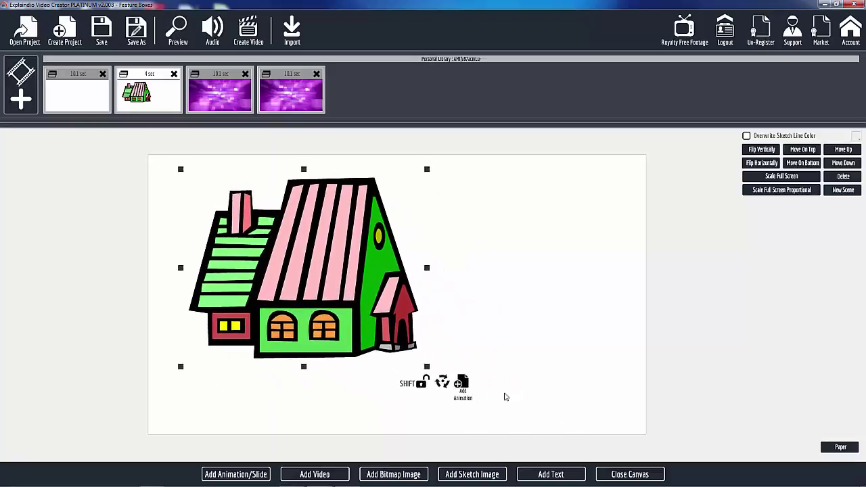
# Step: Add the clock sketch, shrunk and placed in the canvas's top-left corner
pyautogui.click(476, 478)
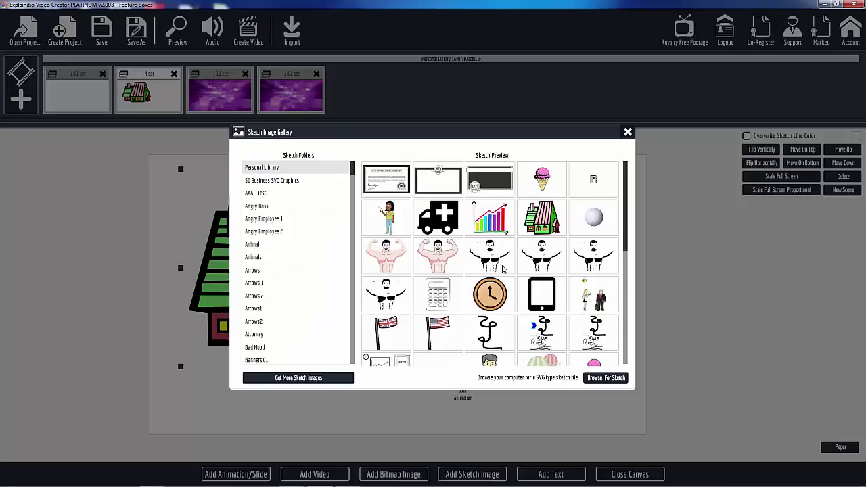
pyautogui.click(490, 294)
pyautogui.moveTo(402, 302)
pyautogui.mouseDown()
pyautogui.moveTo(461, 294)
pyautogui.moveTo(471, 356)
pyautogui.moveTo(412, 399)
pyautogui.moveTo(503, 288)
pyautogui.moveTo(475, 285)
pyautogui.moveTo(410, 339)
pyautogui.moveTo(343, 345)
pyautogui.moveTo(207, 190)
pyautogui.moveTo(209, 203)
pyautogui.mouseUp()
pyautogui.moveTo(252, 258); pyautogui.dragTo(202, 212)
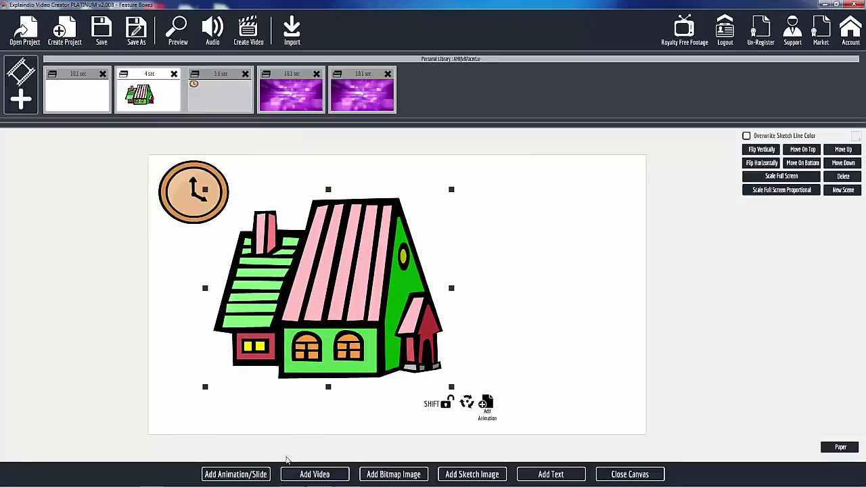
# Step: Add the 10.1 sec Full Panel Right Lower Third slide, placed right after the clock slide
pyautogui.click(242, 476)
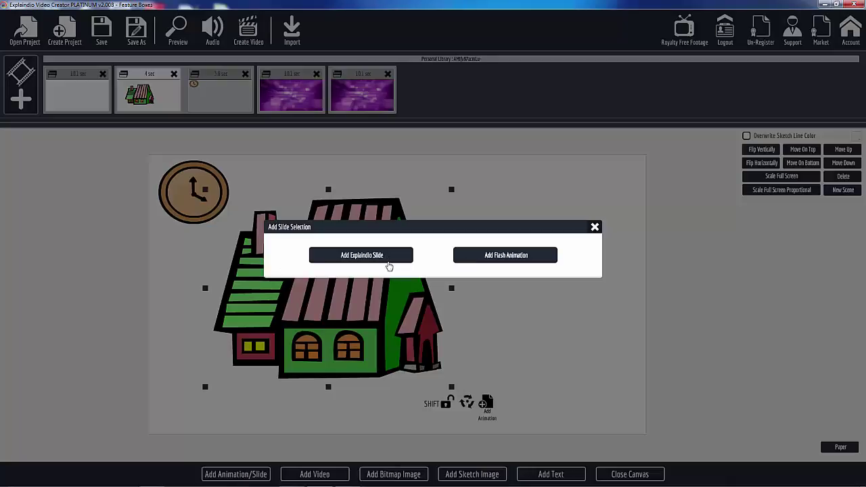
pyautogui.click(379, 257)
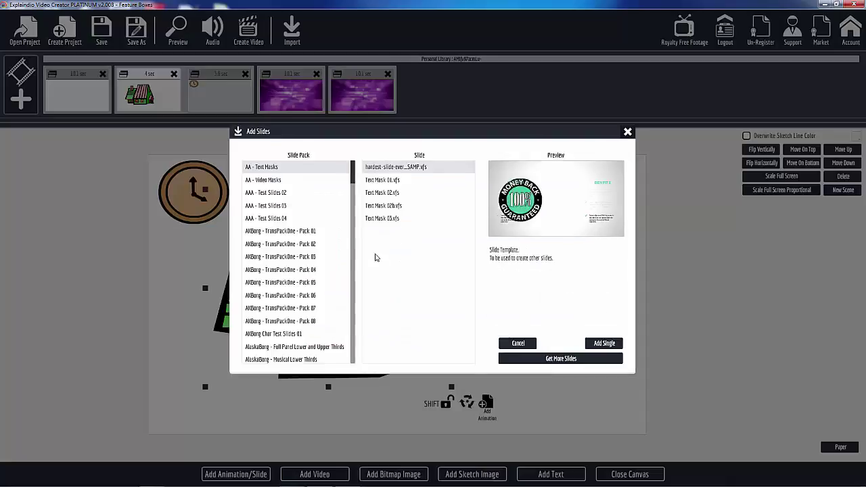
pyautogui.scroll(-3, 298, 293)
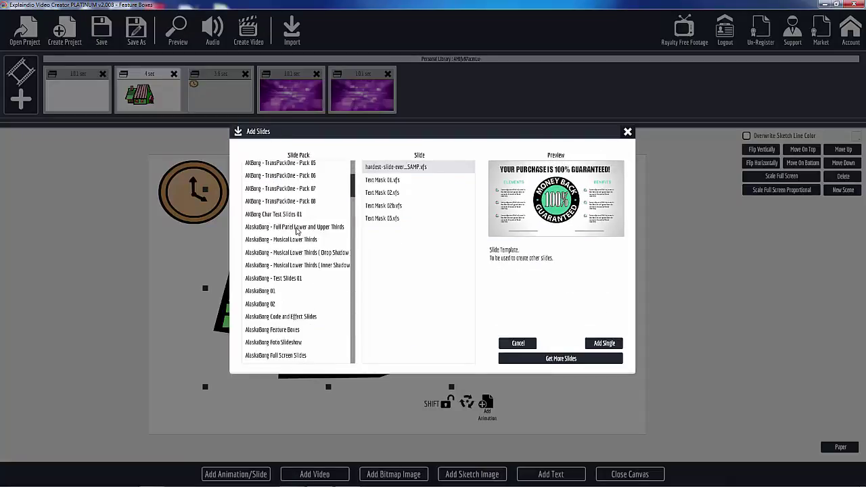
pyautogui.click(297, 229)
pyautogui.click(416, 195)
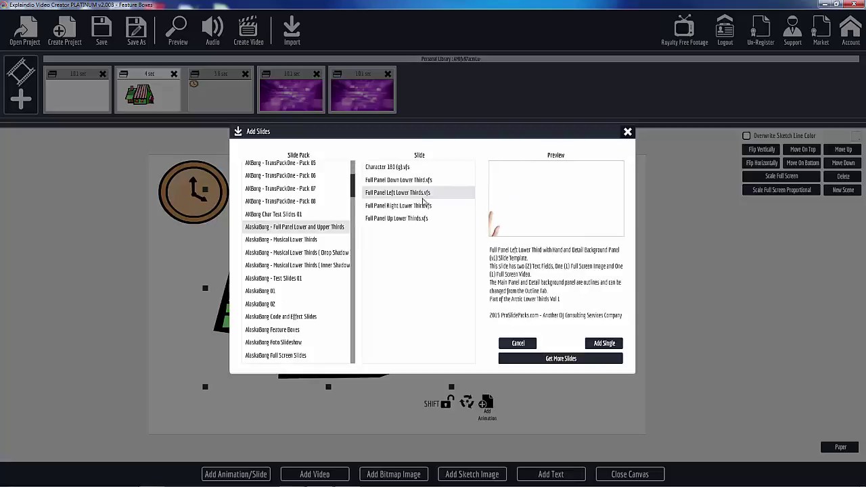
pyautogui.click(421, 206)
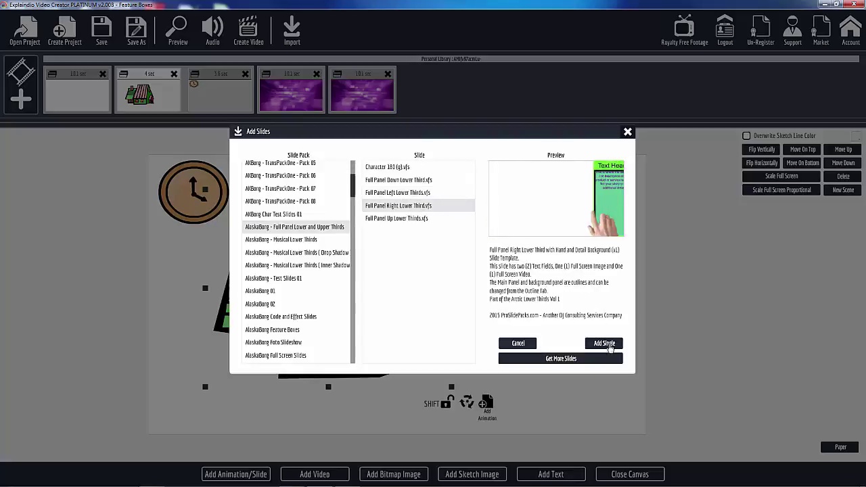
pyautogui.click(609, 344)
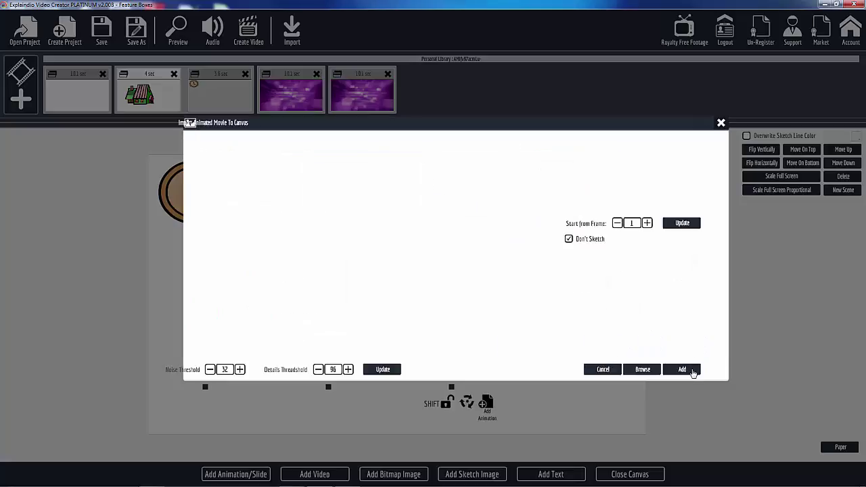
pyautogui.click(683, 370)
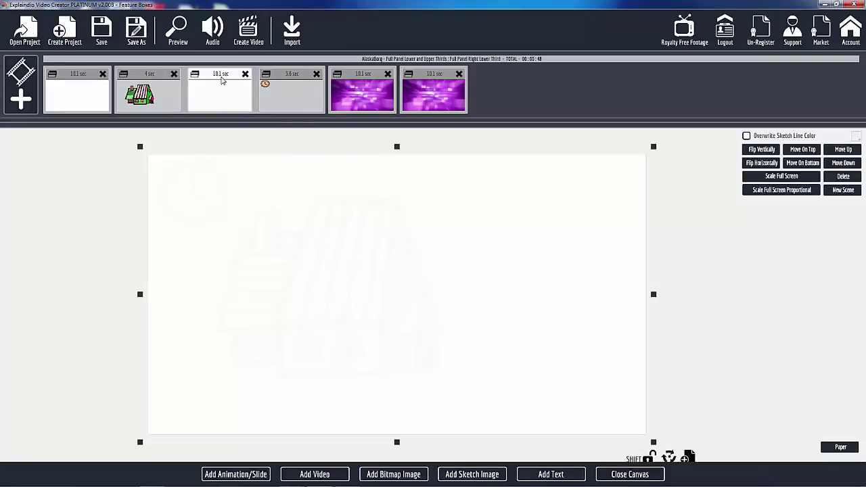
pyautogui.moveTo(282, 79); pyautogui.dragTo(223, 87)
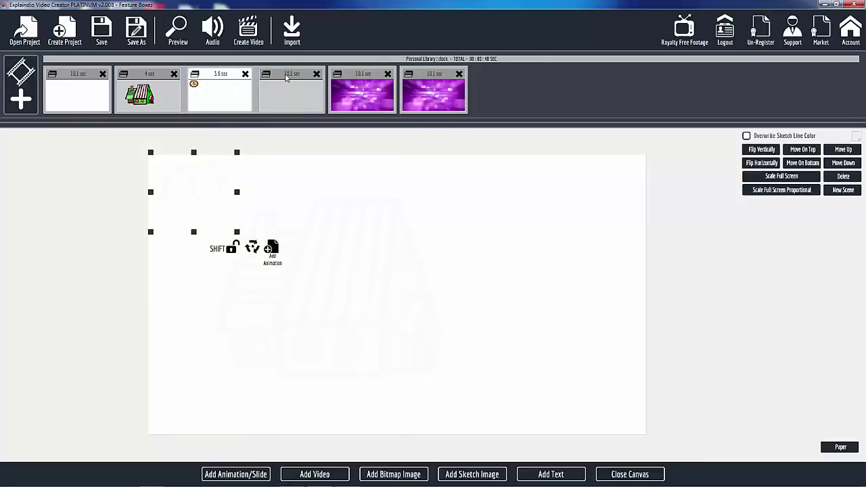
pyautogui.click(287, 79)
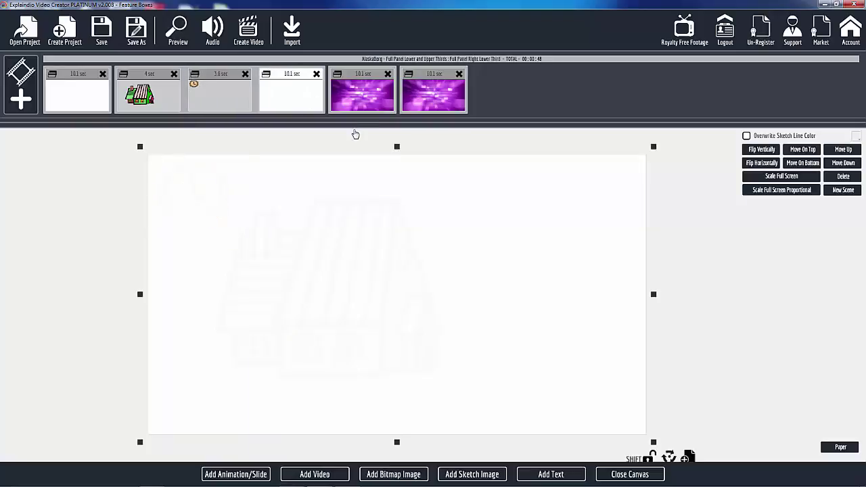
# Step: Close the canvas and turn off Outline Area1 on the right lower third slide
pyautogui.click(624, 475)
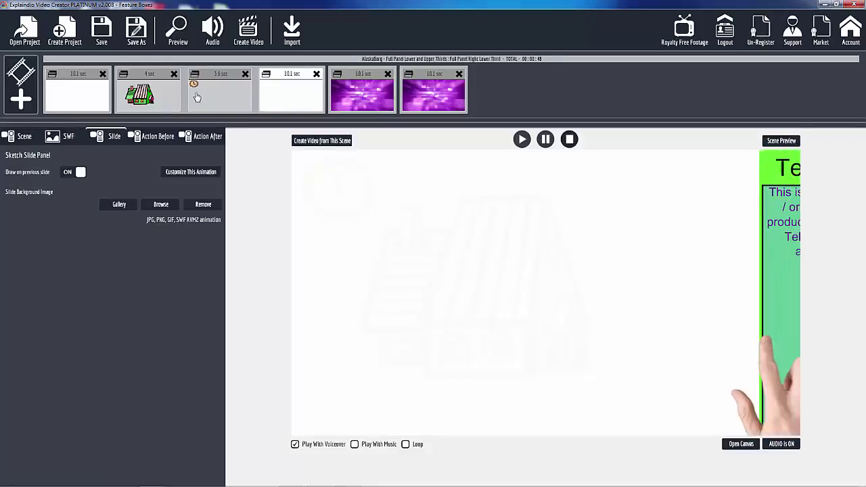
pyautogui.click(190, 174)
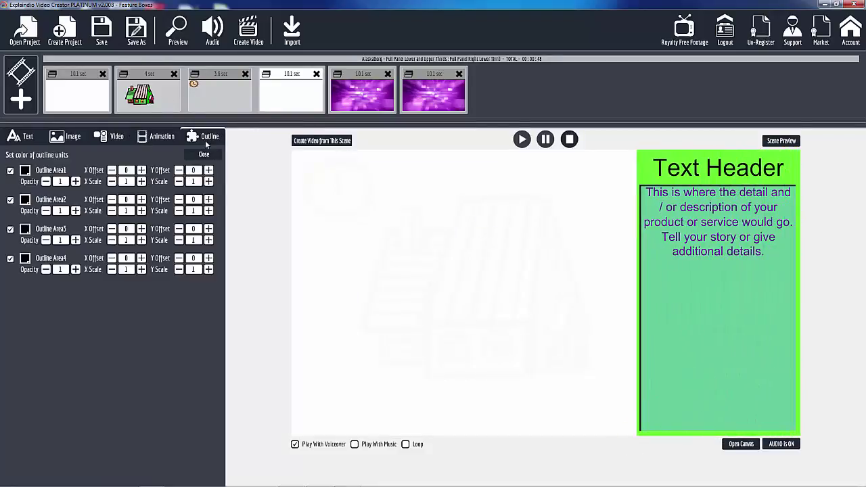
pyautogui.click(10, 172)
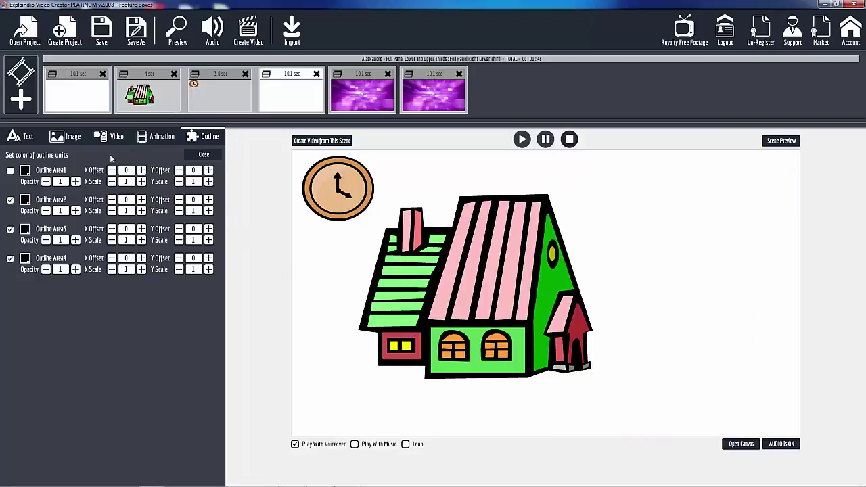
# Step: Give the house scene the teal Presentation.jpg background and move the globe scene to the timeline's end
pyautogui.click(149, 80)
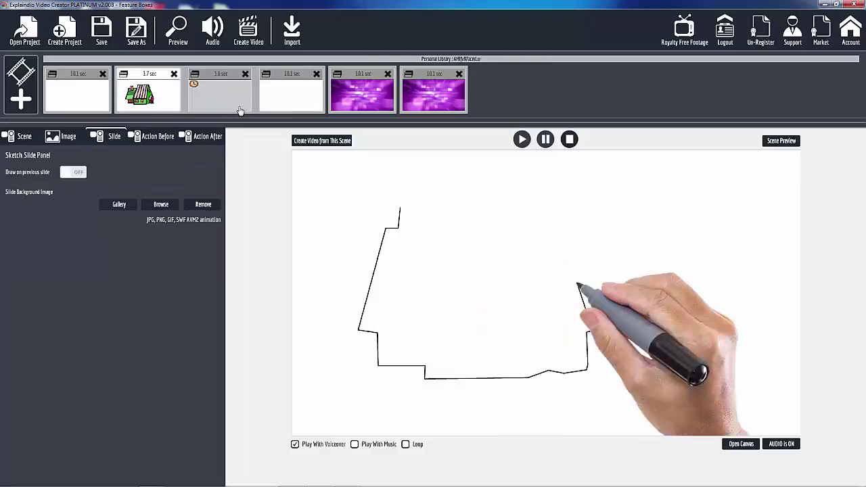
pyautogui.click(21, 137)
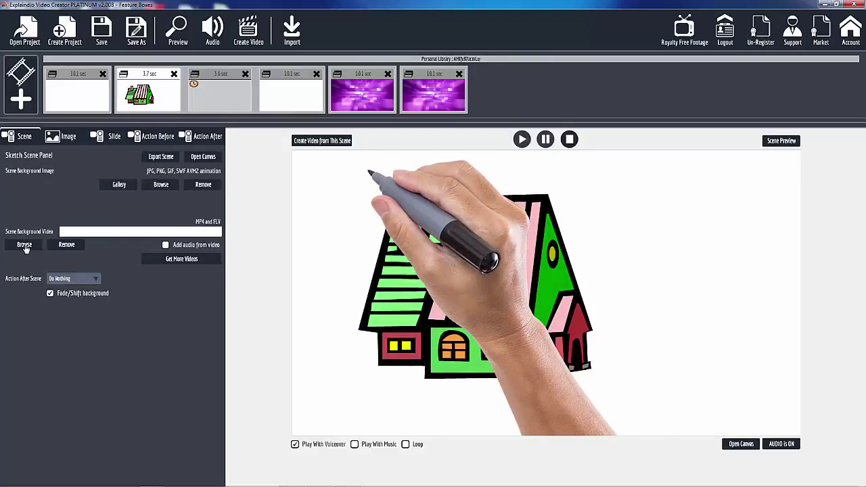
pyautogui.click(119, 185)
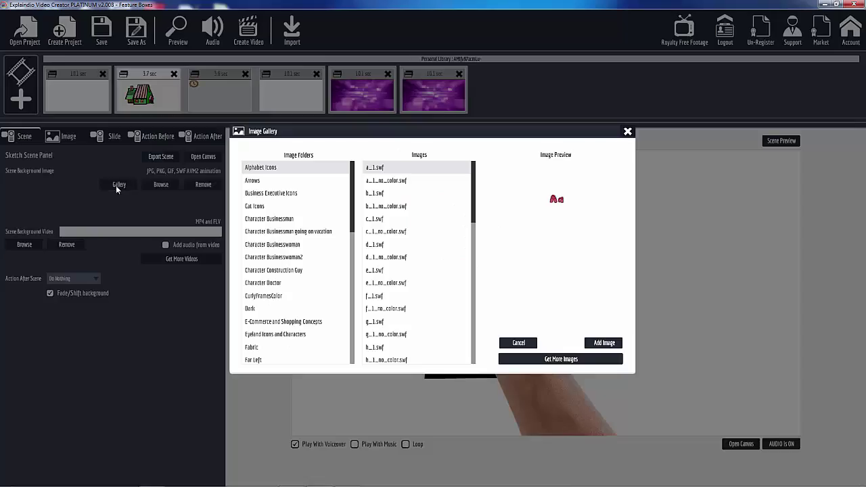
pyautogui.scroll(-3, 284, 315)
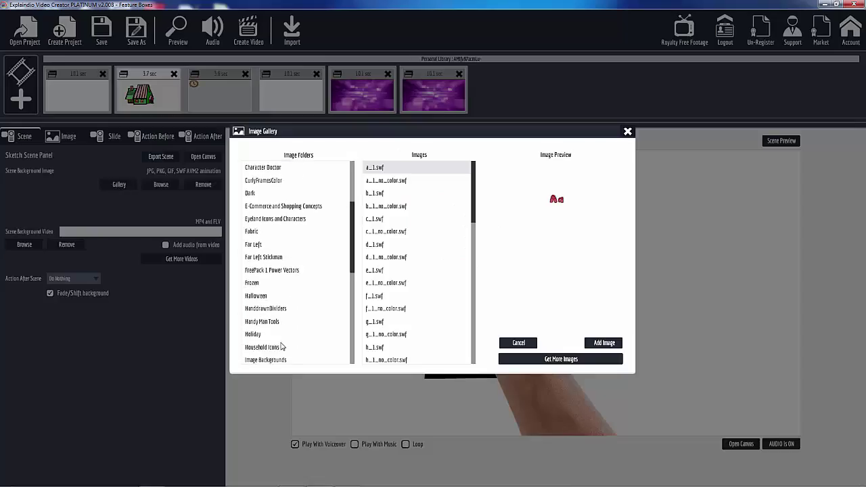
pyautogui.scroll(-2, 274, 351)
pyautogui.click(266, 341)
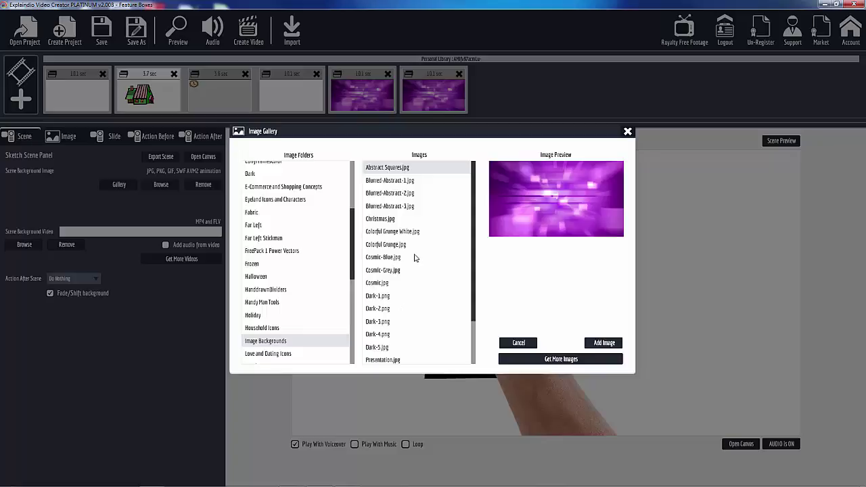
pyautogui.click(391, 362)
pyautogui.click(605, 343)
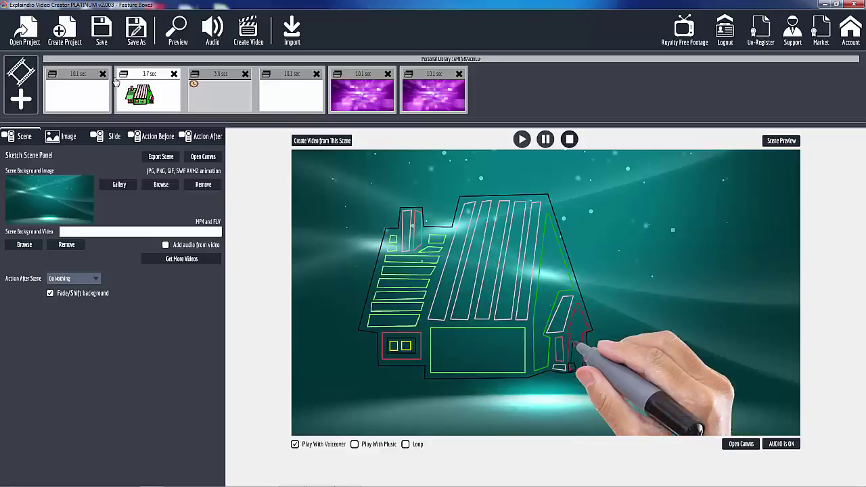
pyautogui.click(76, 76)
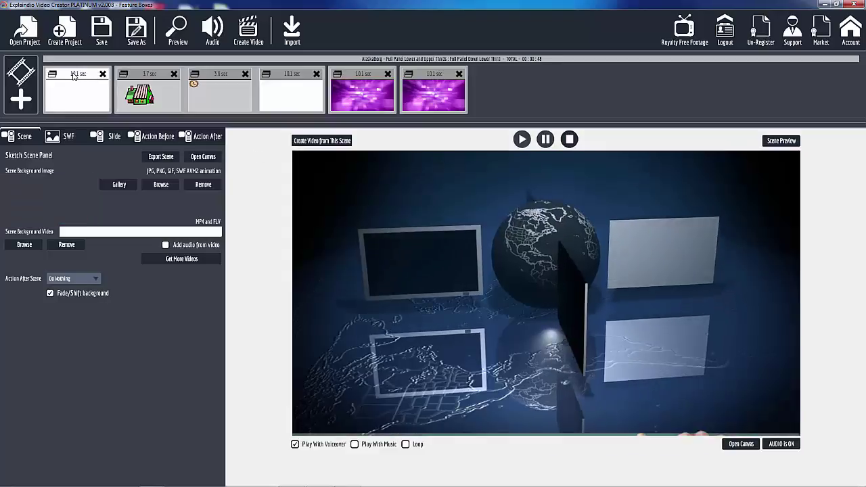
pyautogui.moveTo(75, 75); pyautogui.dragTo(529, 81)
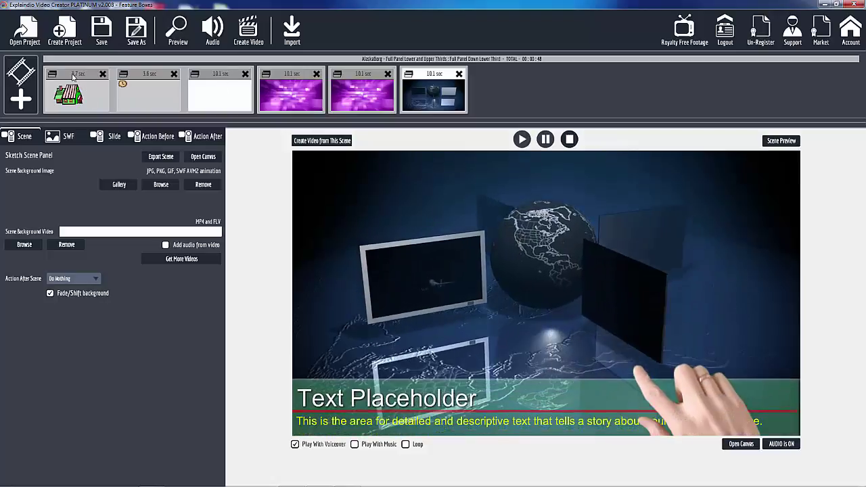
# Step: Preview the house scene to see the sketched house and clock on teal
pyautogui.click(73, 77)
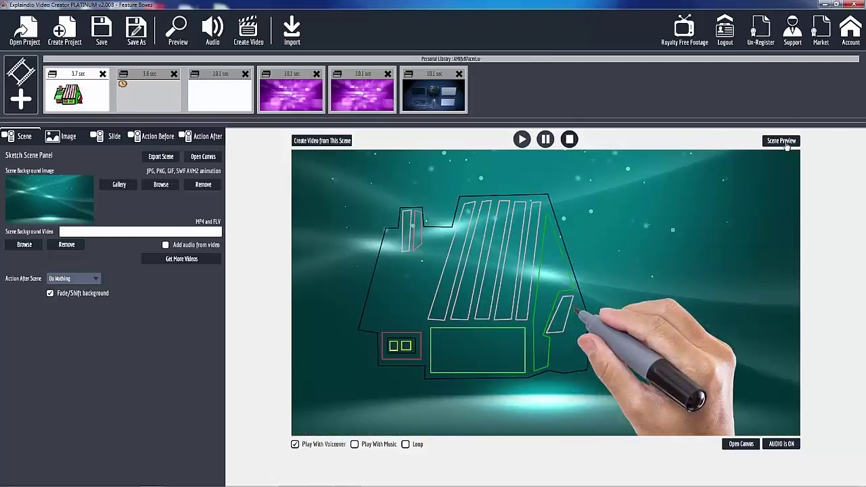
pyautogui.click(785, 142)
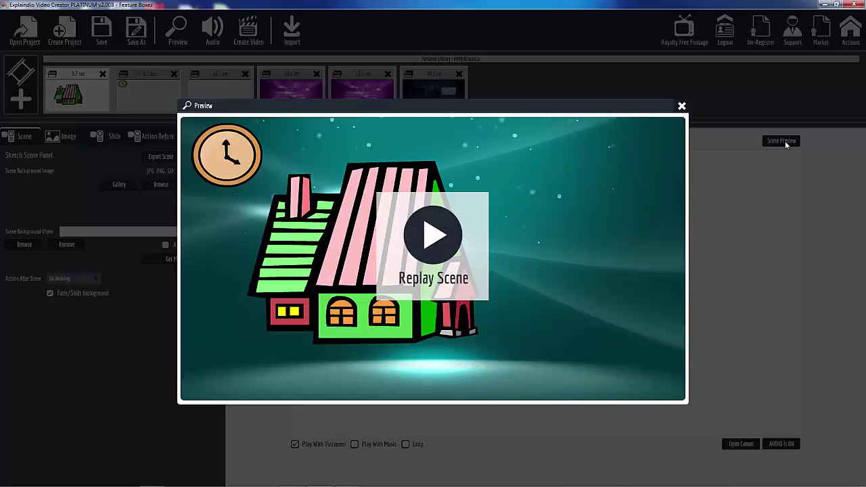
# Step: Make the right lower third's Outline Area 3 blue-purple at 0.51 opacity
pyautogui.click(681, 106)
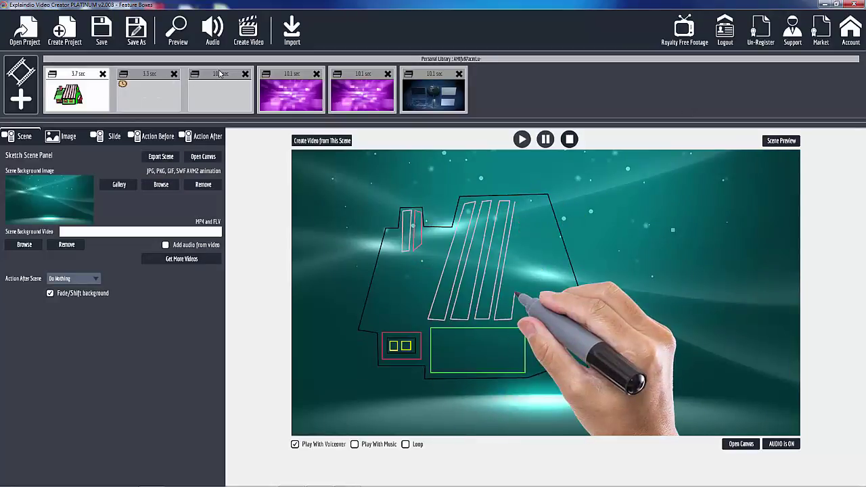
pyautogui.click(218, 75)
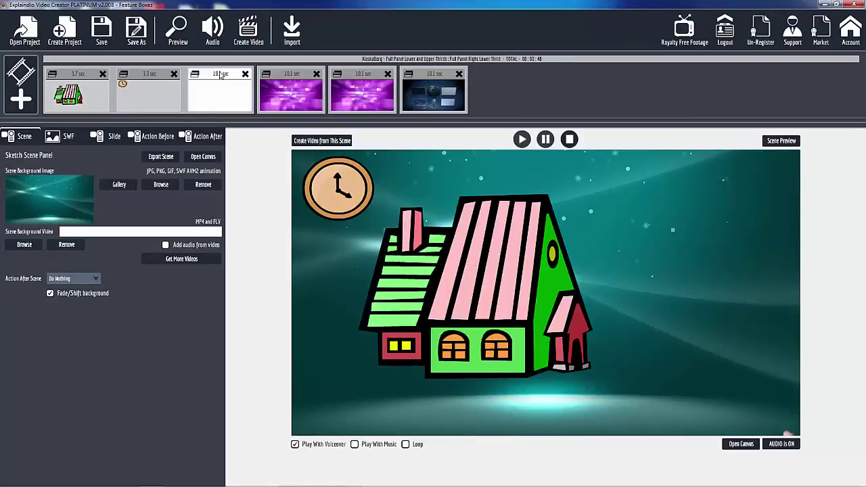
pyautogui.click(114, 138)
pyautogui.click(203, 178)
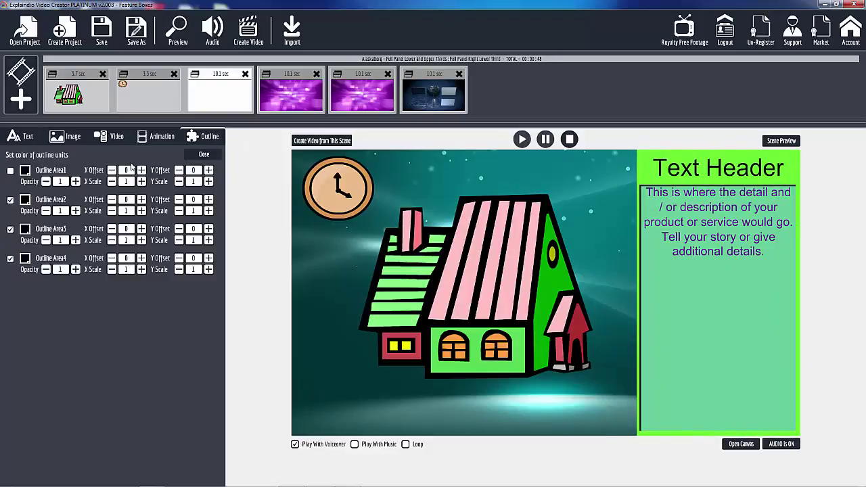
pyautogui.click(46, 240)
pyautogui.click(46, 241)
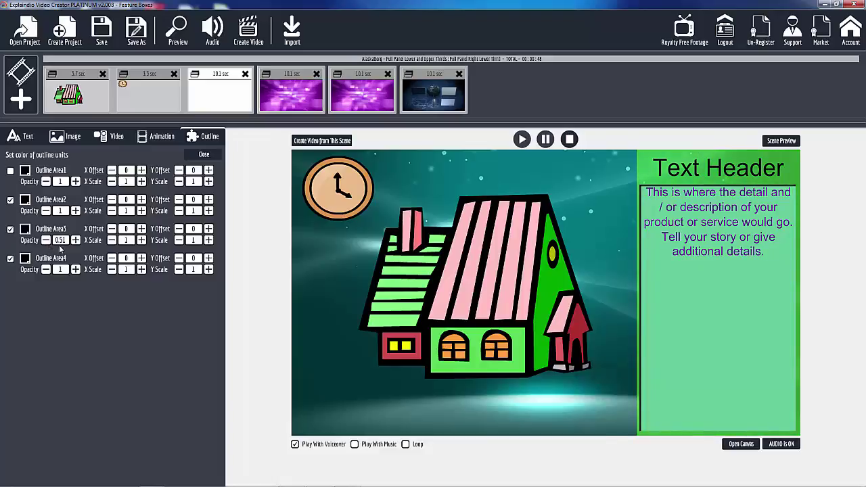
pyautogui.click(25, 230)
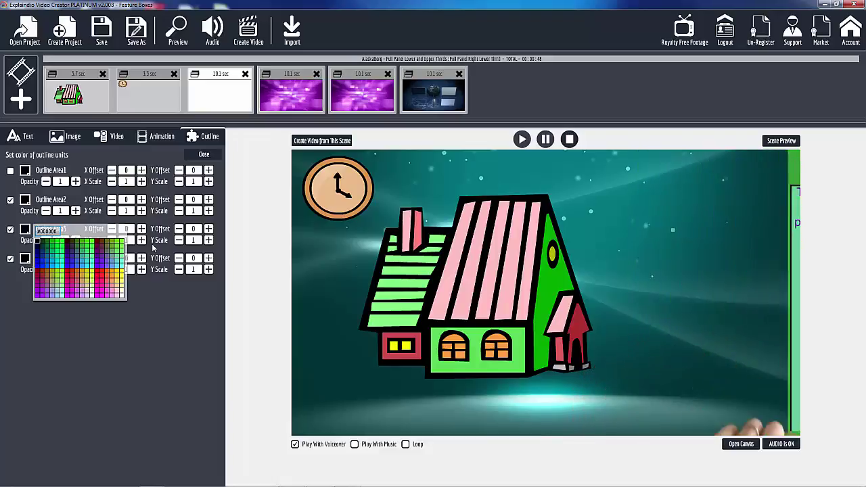
pyautogui.click(71, 261)
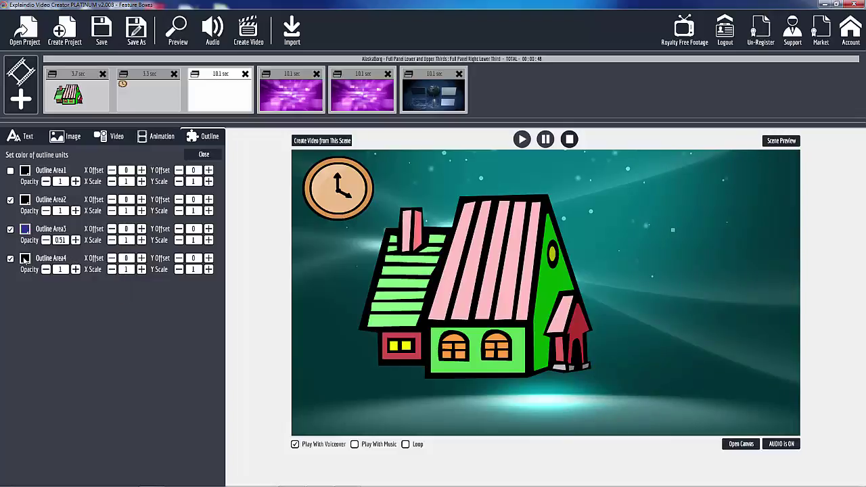
# Step: Make Outline Area 4 light yellow at 0.63 opacity
pyautogui.click(45, 269)
pyautogui.click(25, 259)
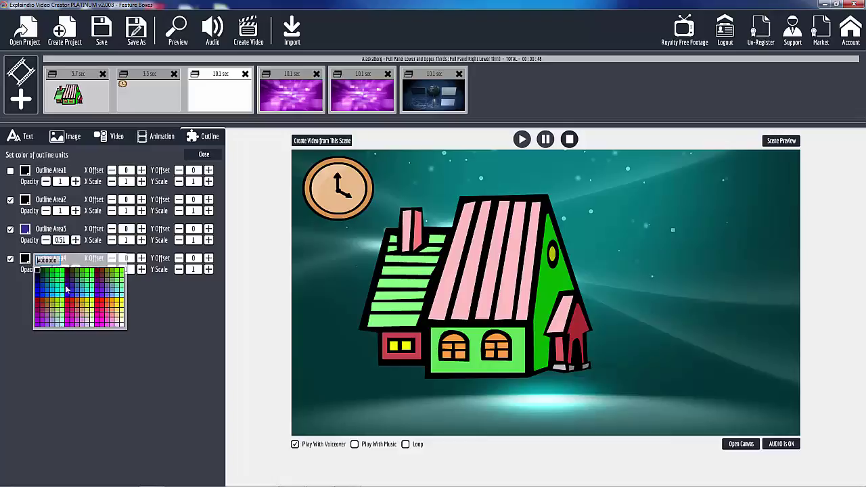
pyautogui.click(121, 315)
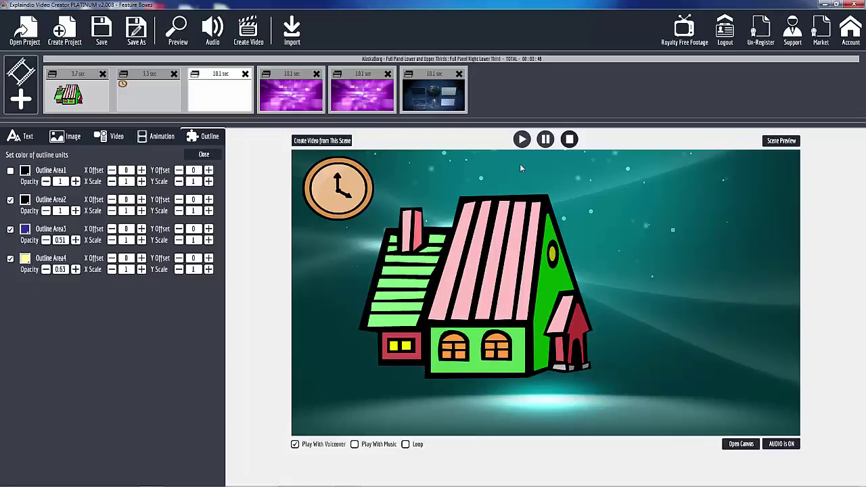
# Step: Play the whole house scene in the preview window
pyautogui.click(781, 142)
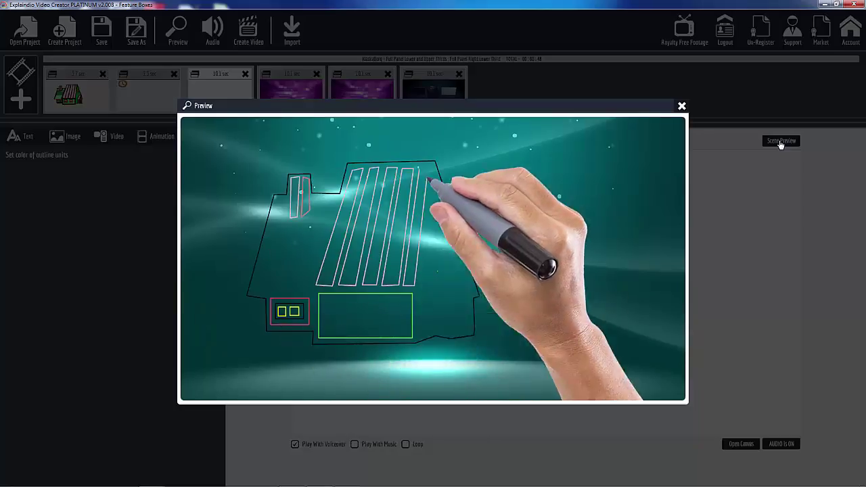